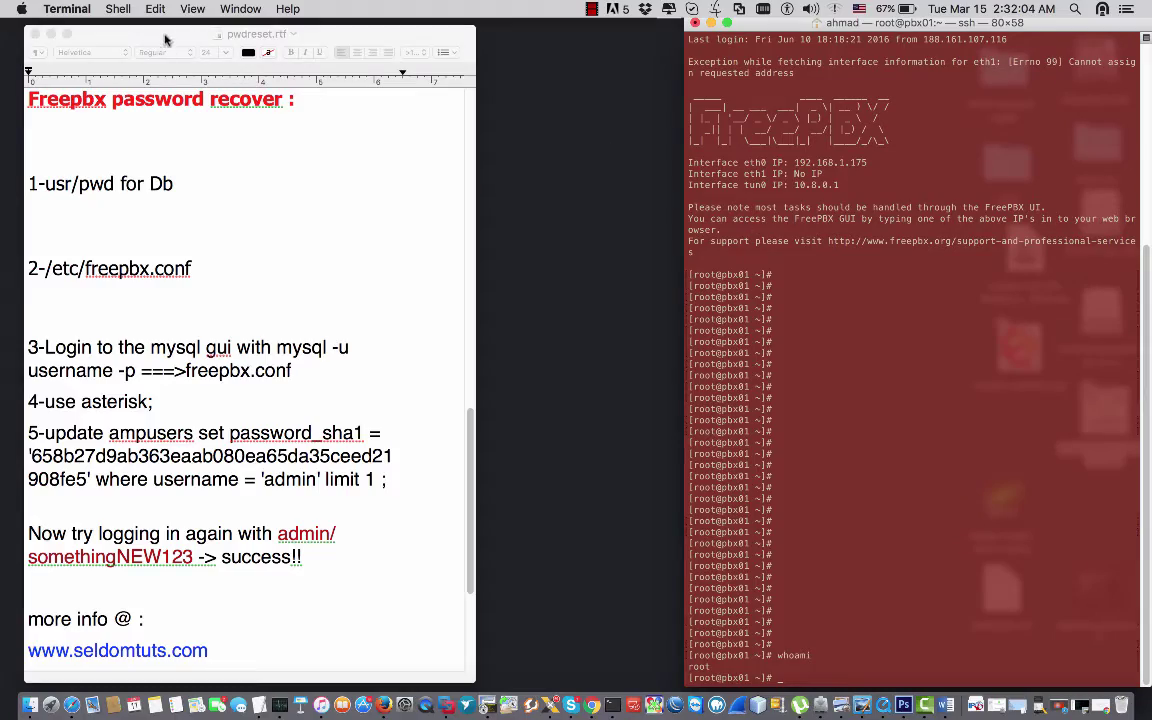
- Move the pwdreset.rtf recovery notes window into place beside the server terminal
mouse_move(150, 36)
left_mouse_down()
mouse_move(226, 445)
mouse_move(489, 203)
mouse_move(469, 52)
mouse_move(3, 55)
mouse_move(108, 37)
mouse_move(168, 49)
mouse_move(159, 37)
left_mouse_up()
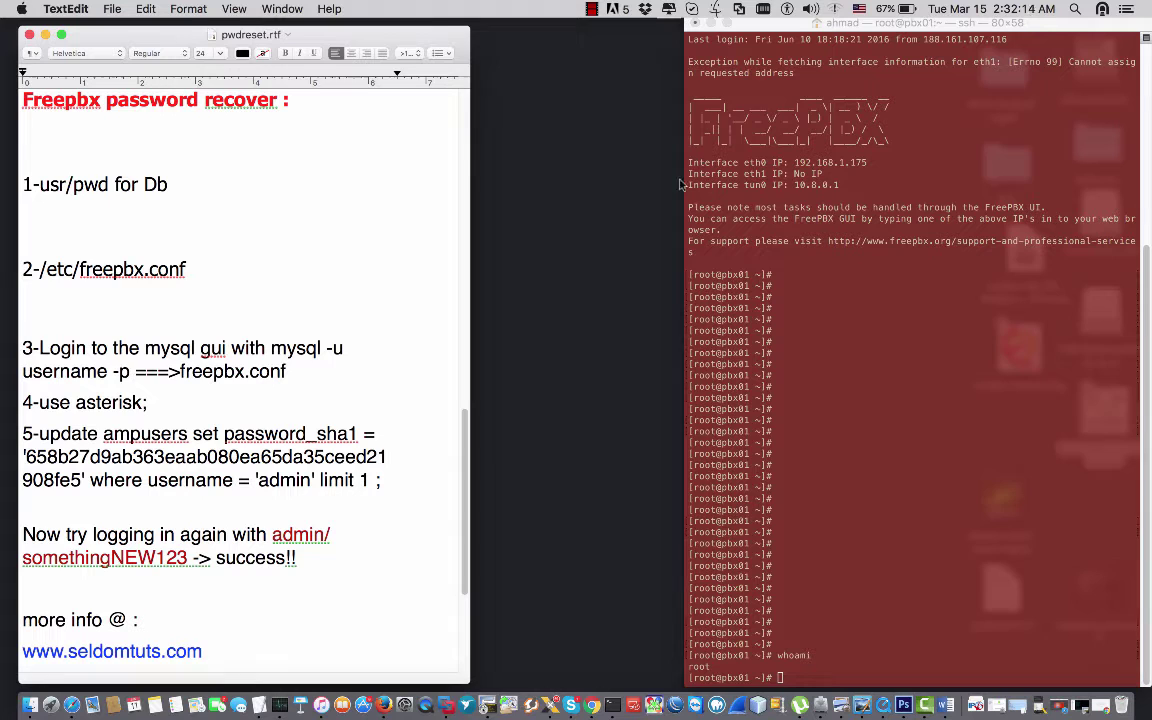
- Log in to FreePBX as admin with the old password and get 'Invalid Username or Password'
left_click(591, 705)
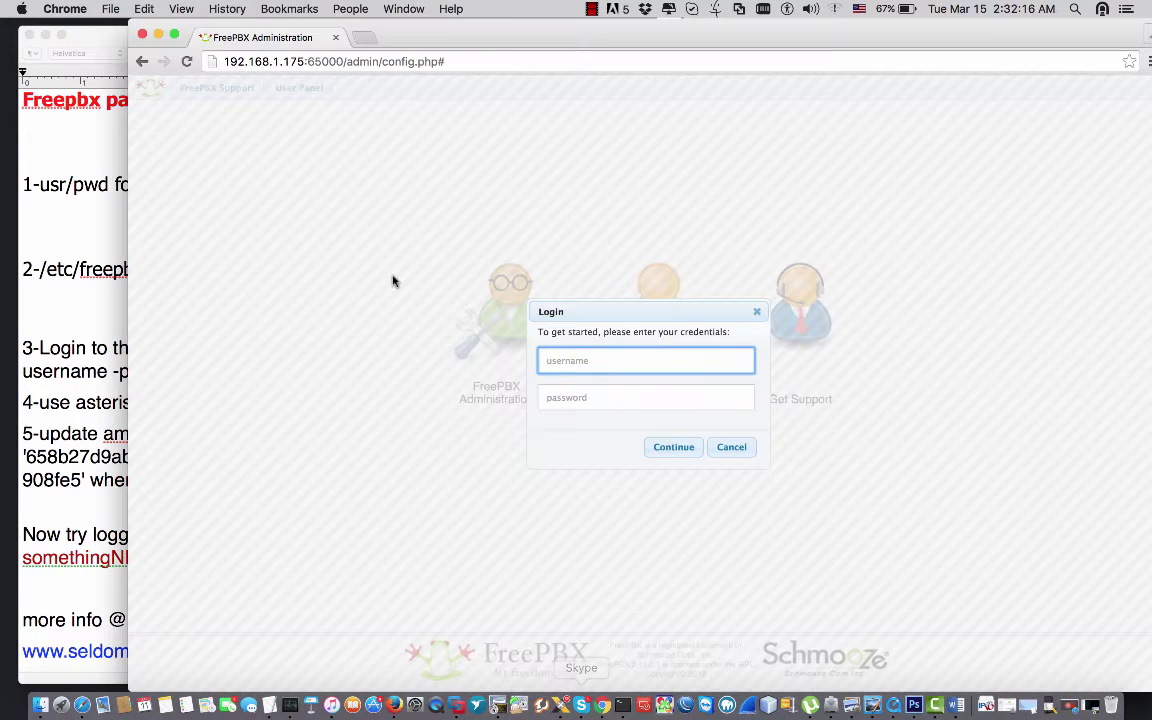
left_click_drag(530, 30, 456, 15)
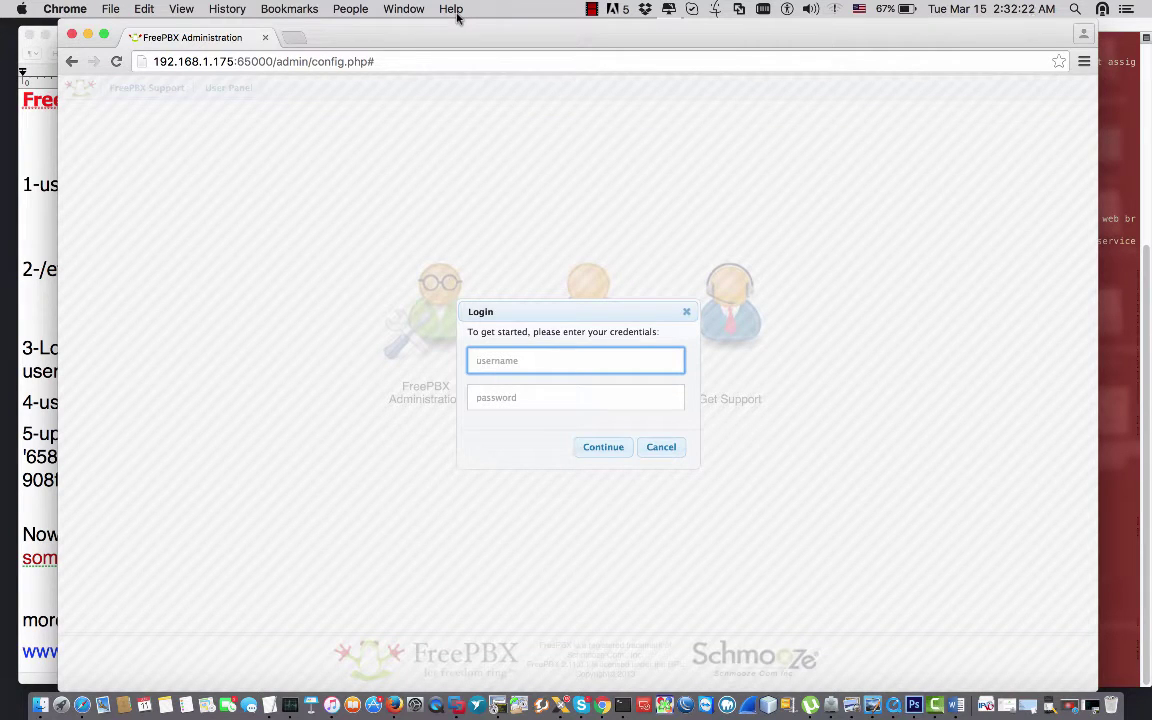
type("admin")
key("Tab")
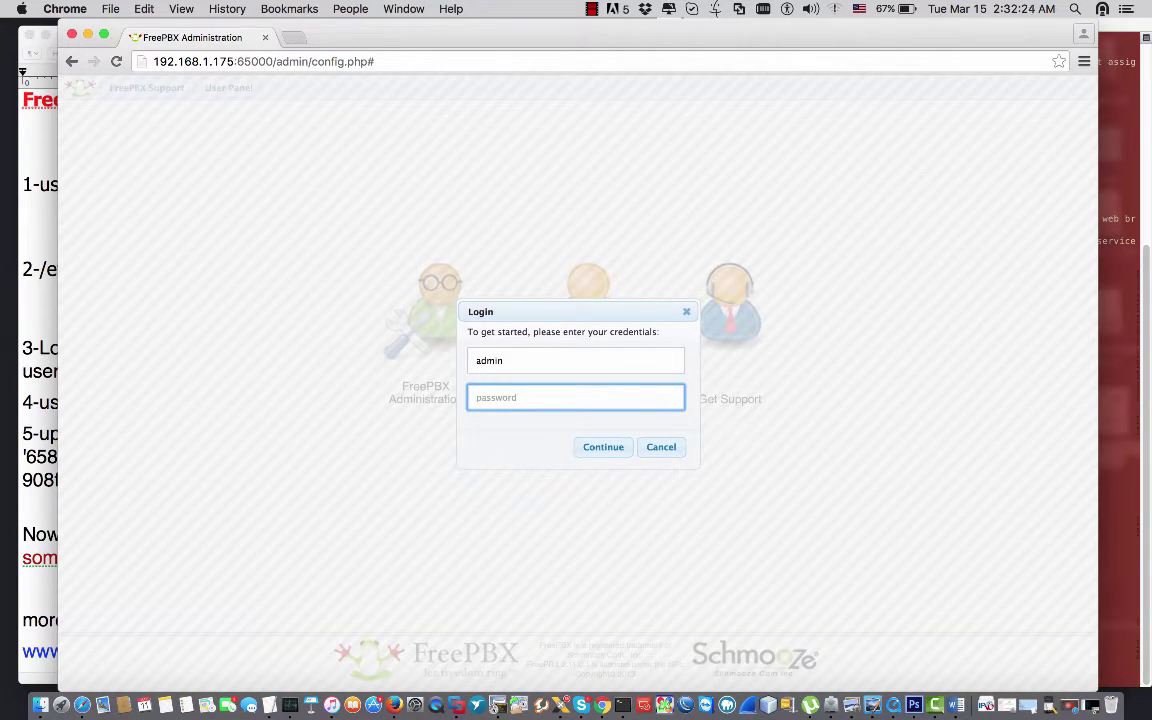
type("*******")
key("Return")
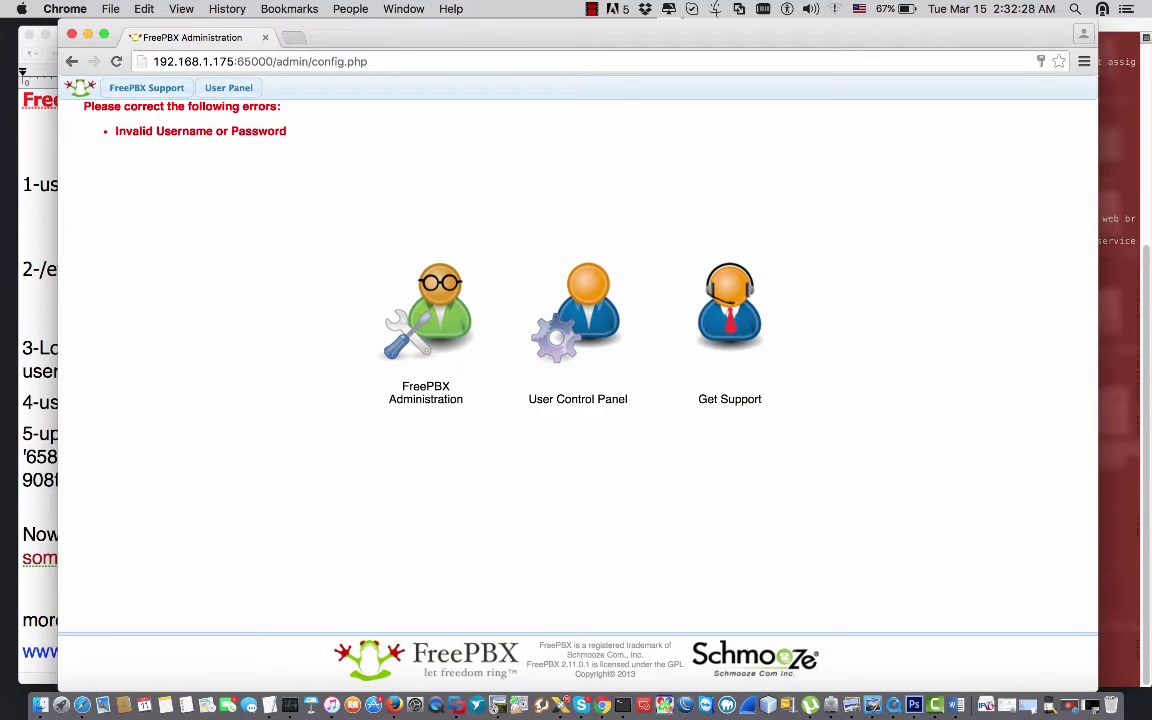
- Minimize Chrome and return to the root shell on pbx01, checking the recovery notes
left_click(87, 34)
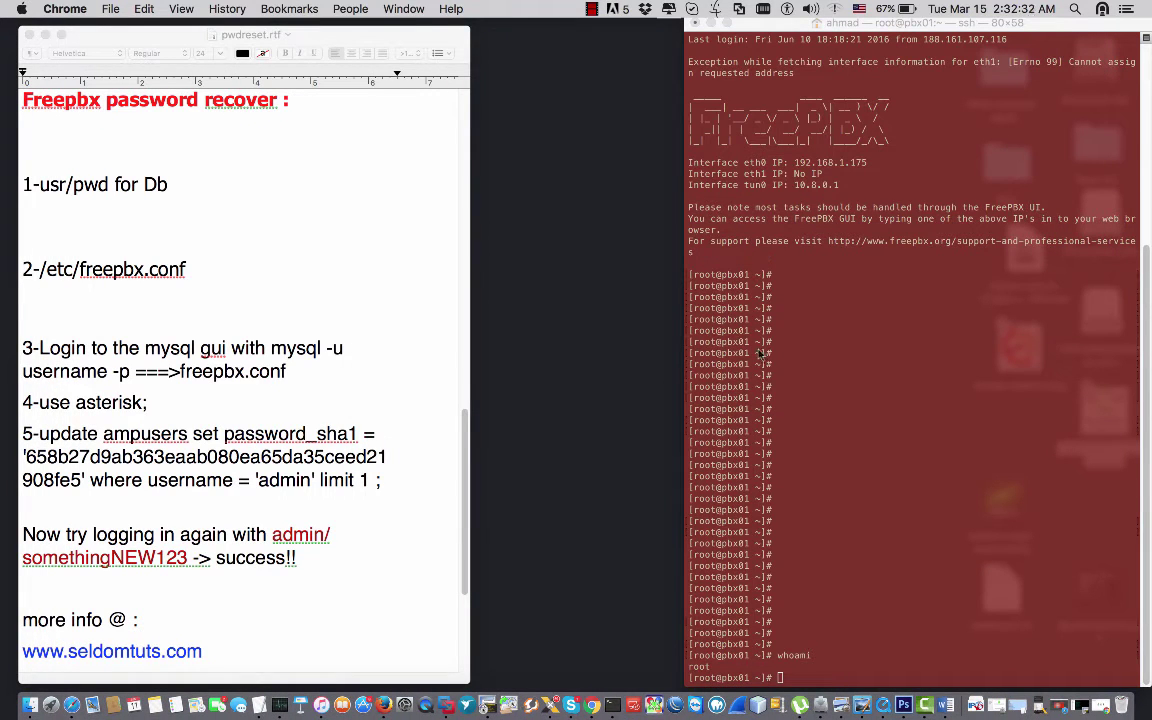
left_click_drag(803, 23, 795, 28)
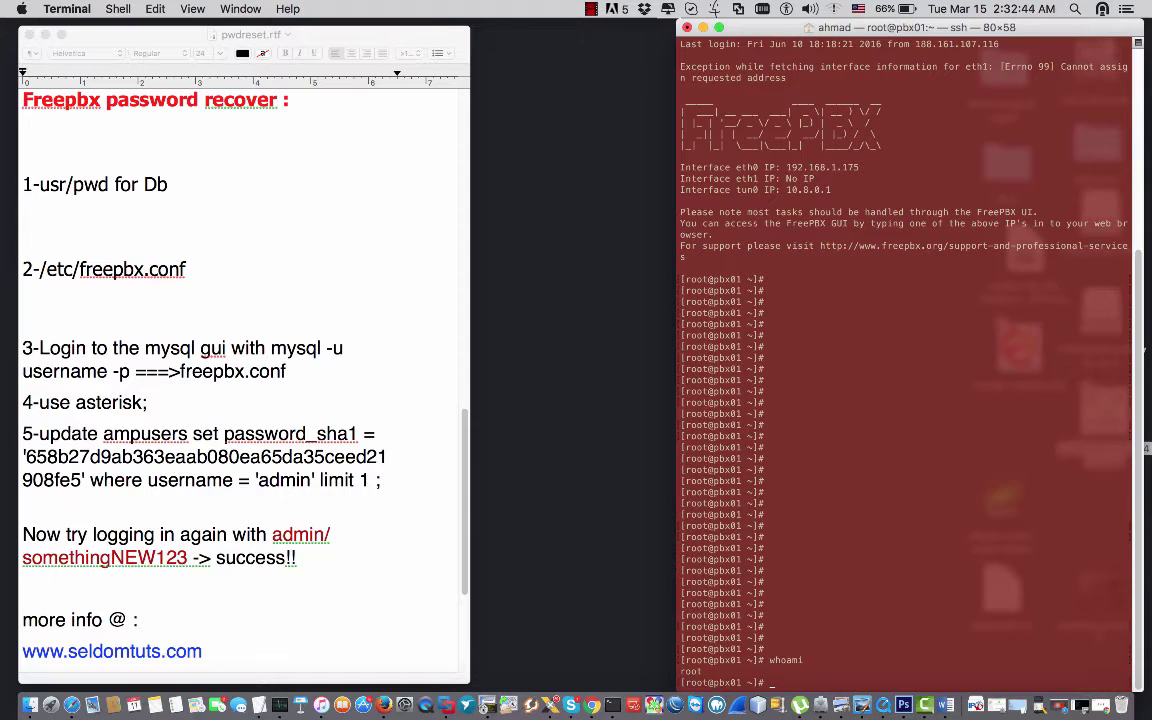
key("Return")
key("Return")
key("Return")
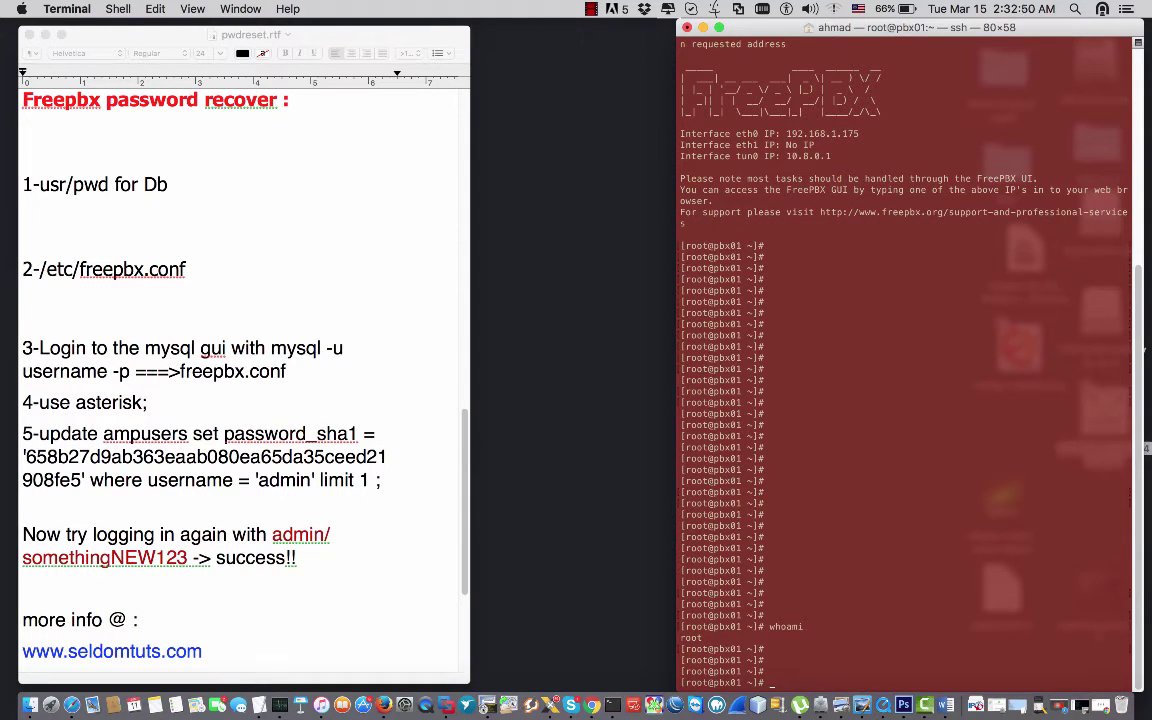
left_click(200, 268)
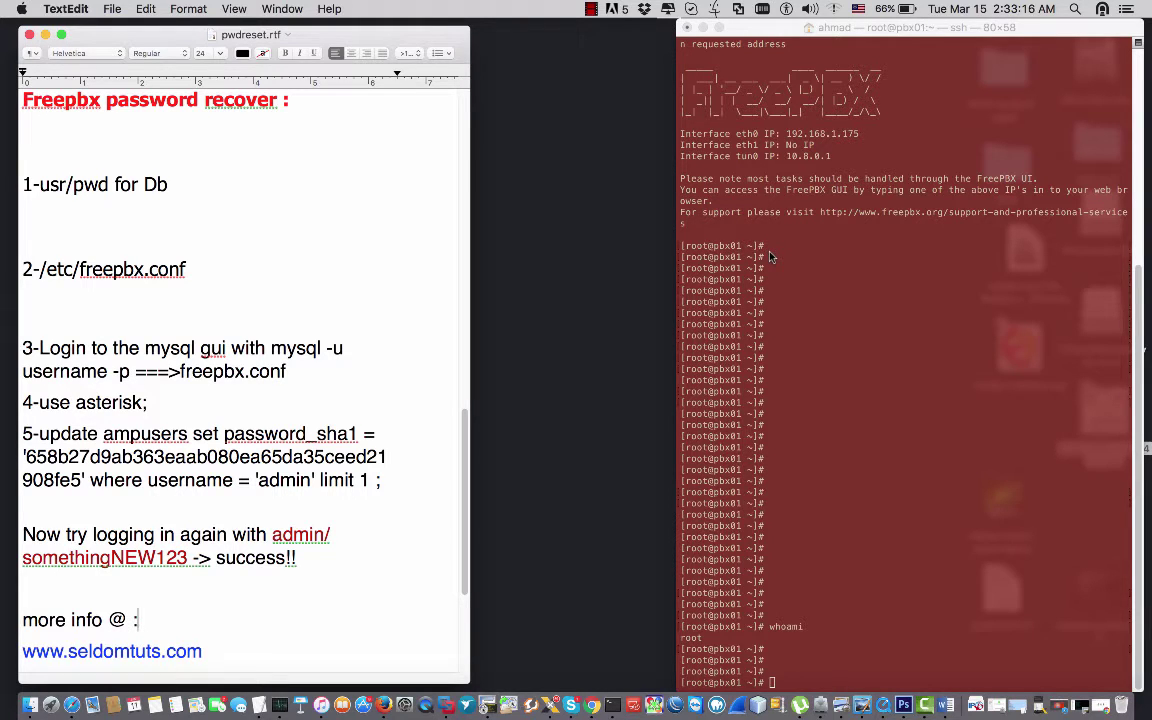
left_click(804, 271)
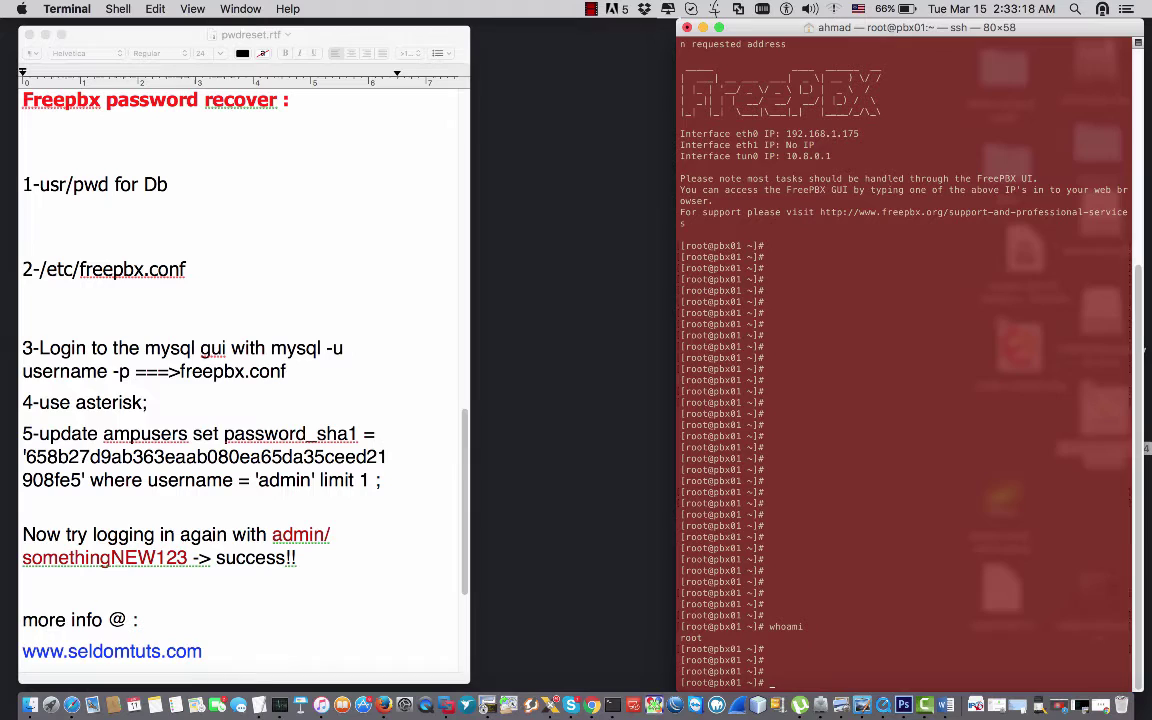
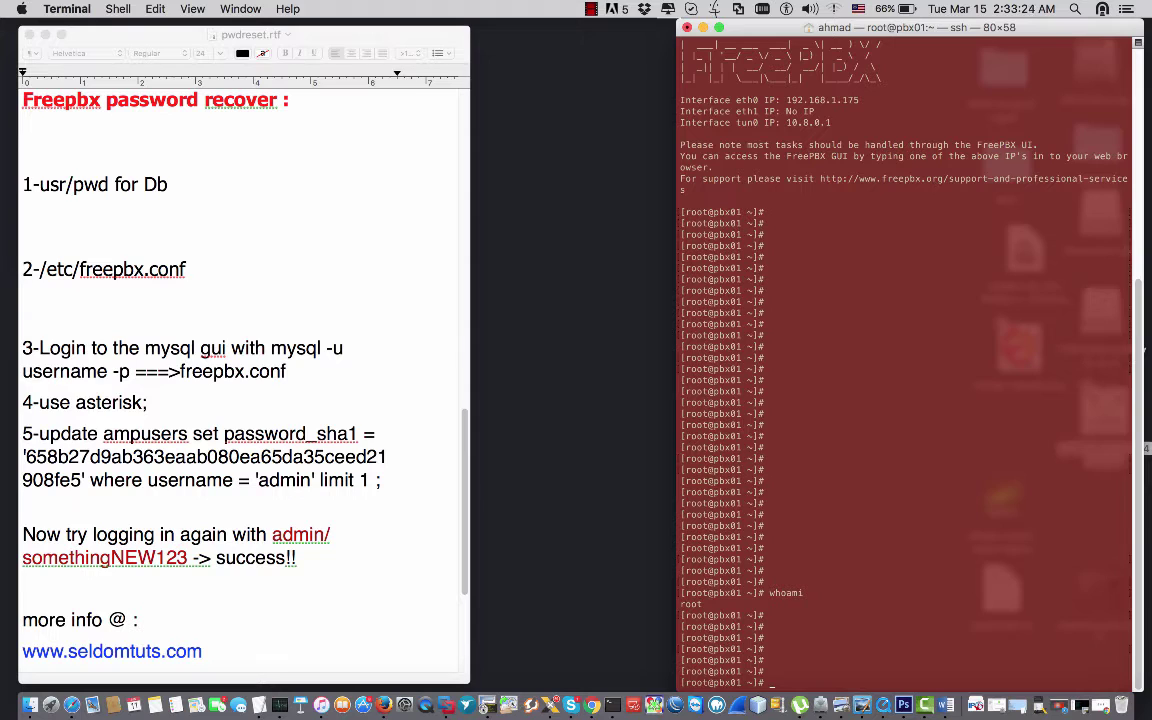
- Highlight the /etc/freepbx.conf path in the TextEdit recovery notes, then return to the SSH terminal
left_click(190, 270)
left_click_drag(190, 270, 38, 269)
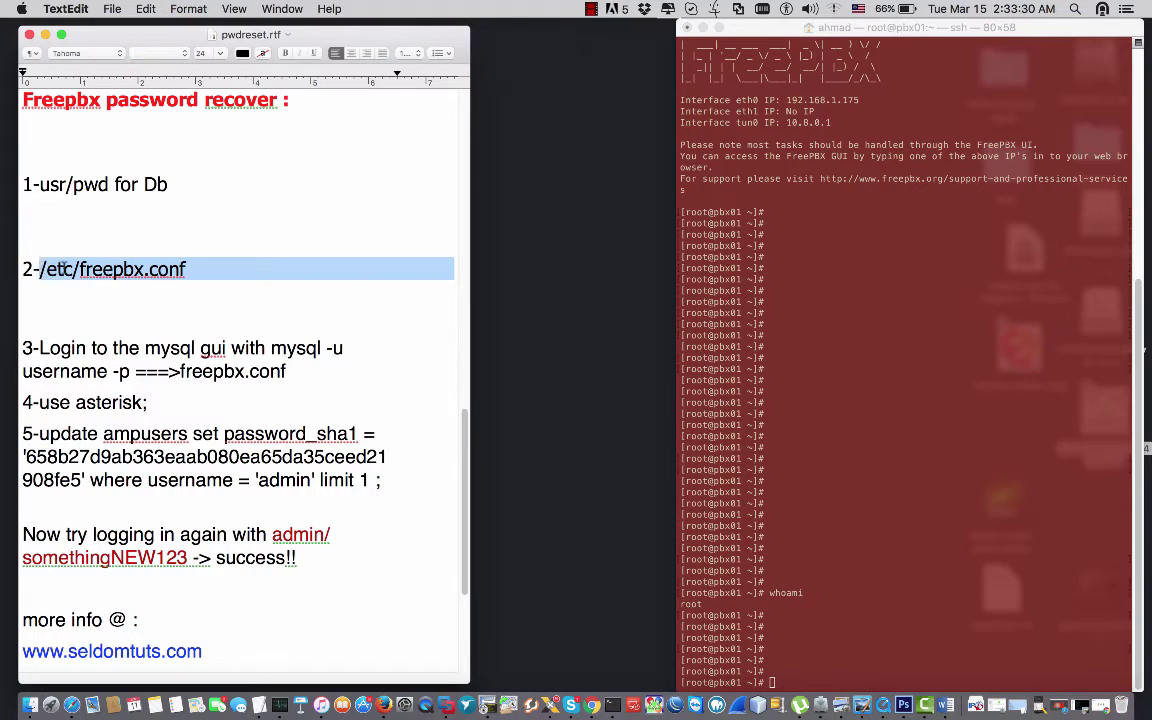
left_click(45, 269)
left_click_drag(200, 269, 37, 269)
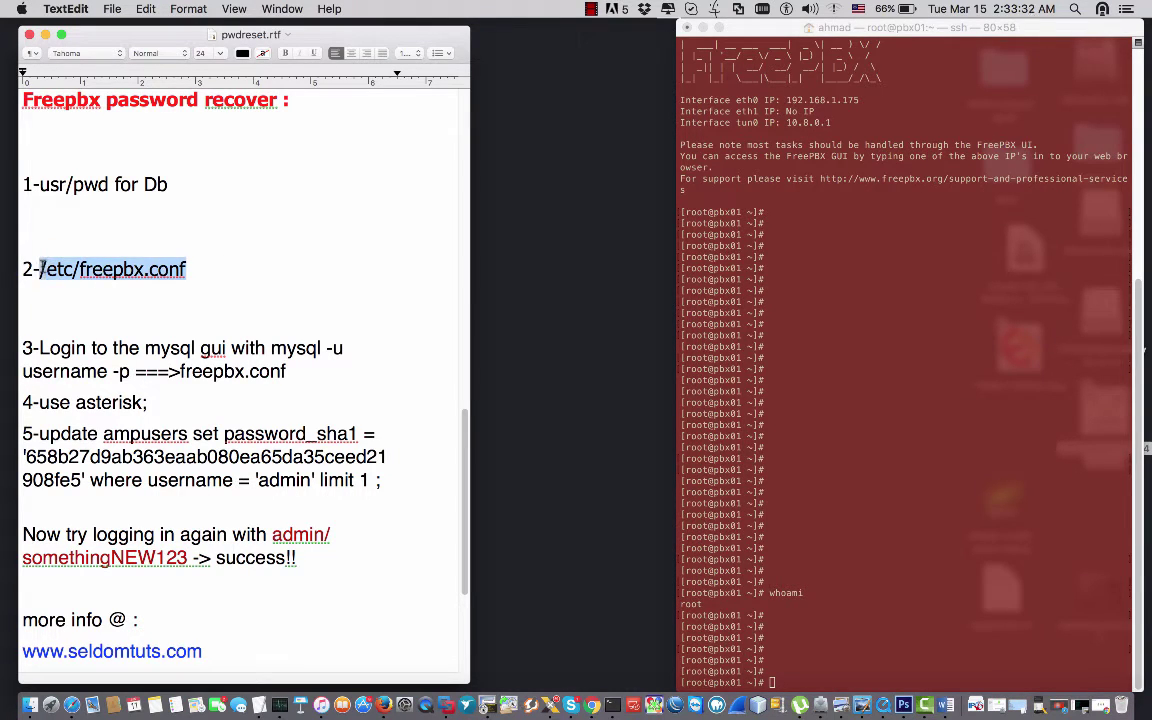
left_click(735, 245)
key("Return")
key("Return")
key("Return")
key("Return")
key("Return")
key("Return")
key("Return")
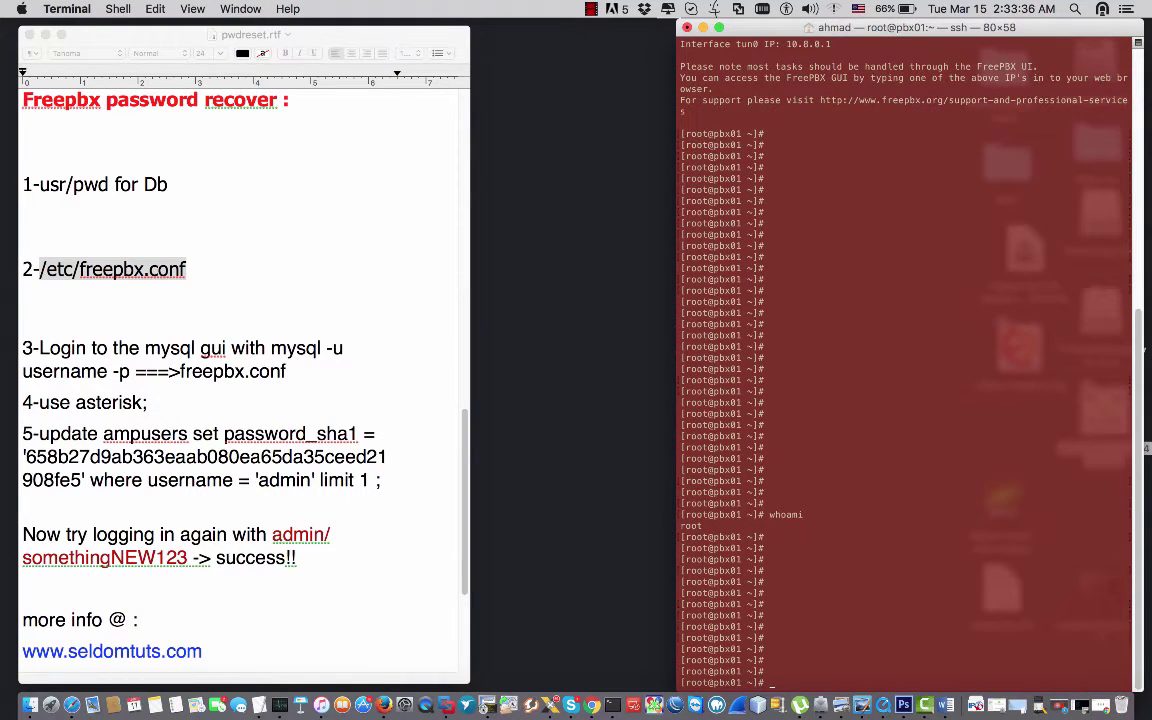
- Run 'uname -a' after fixing the 'uanme' typo, leave Asterisk, and type 'cat /etc/freepbx.conf'
type("uanme -a")
key("Return")
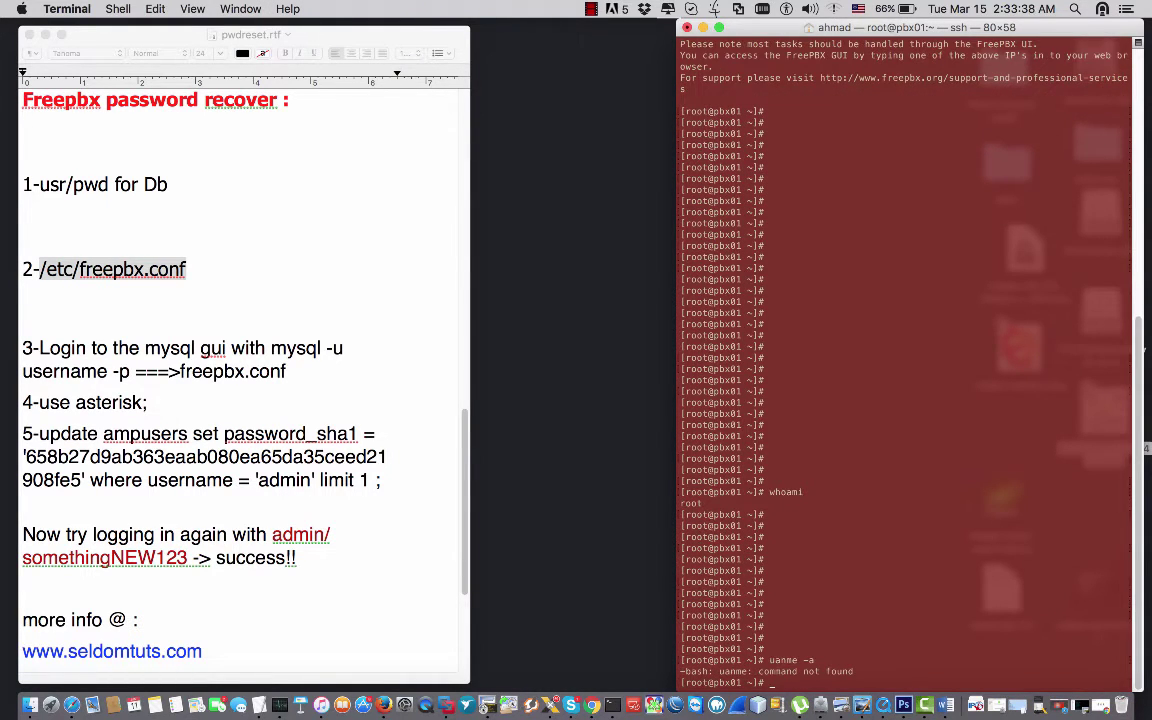
type("uname -a")
key("Return")
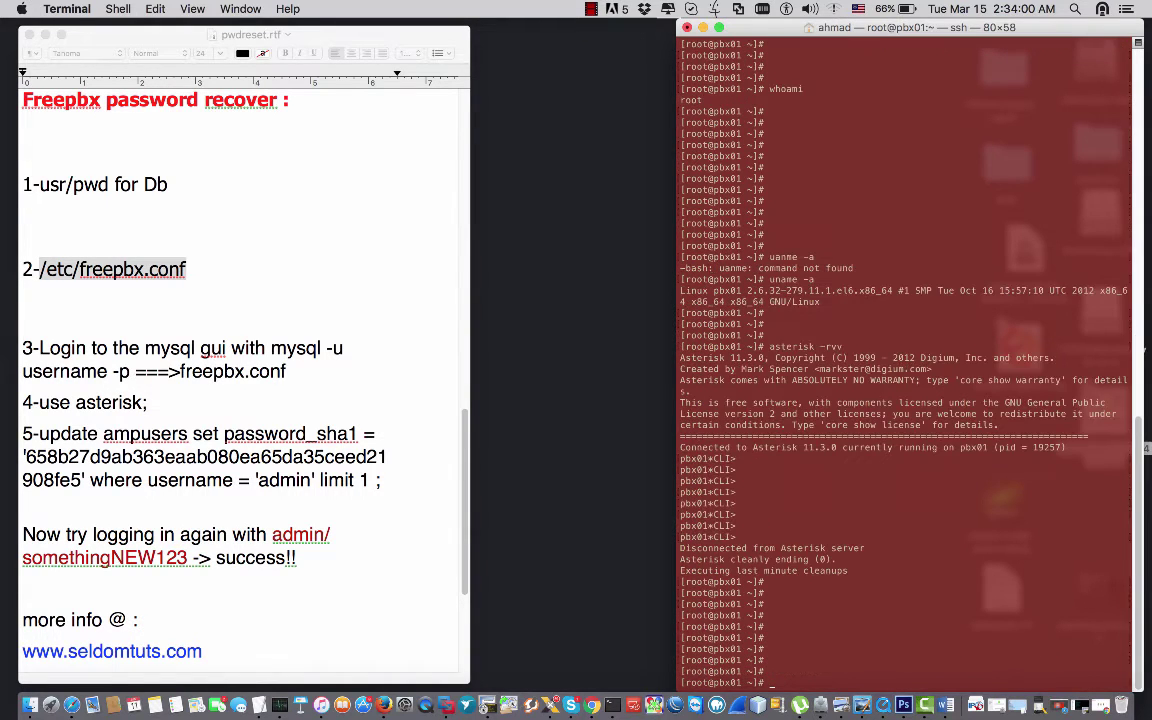
key("Return")
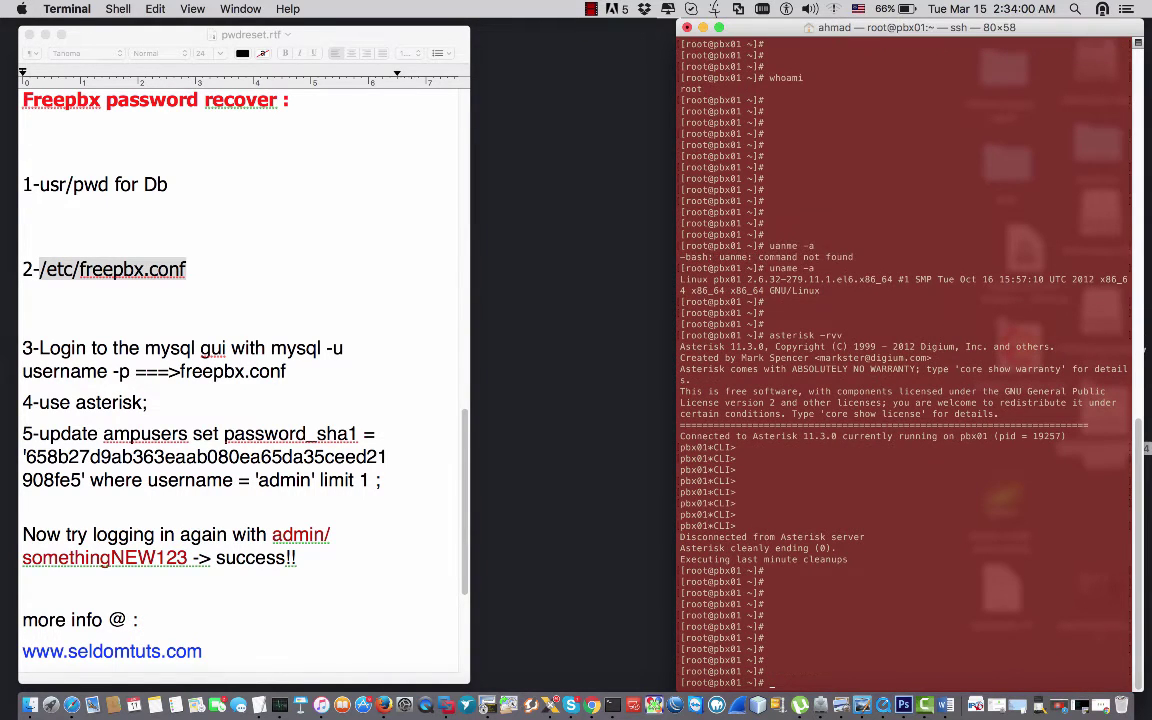
type("cat /etc/freepbx.conf")
- Print /etc/freepbx.conf and highlight its AMPDBUSER and AMPDBPASS lines
key("Return")
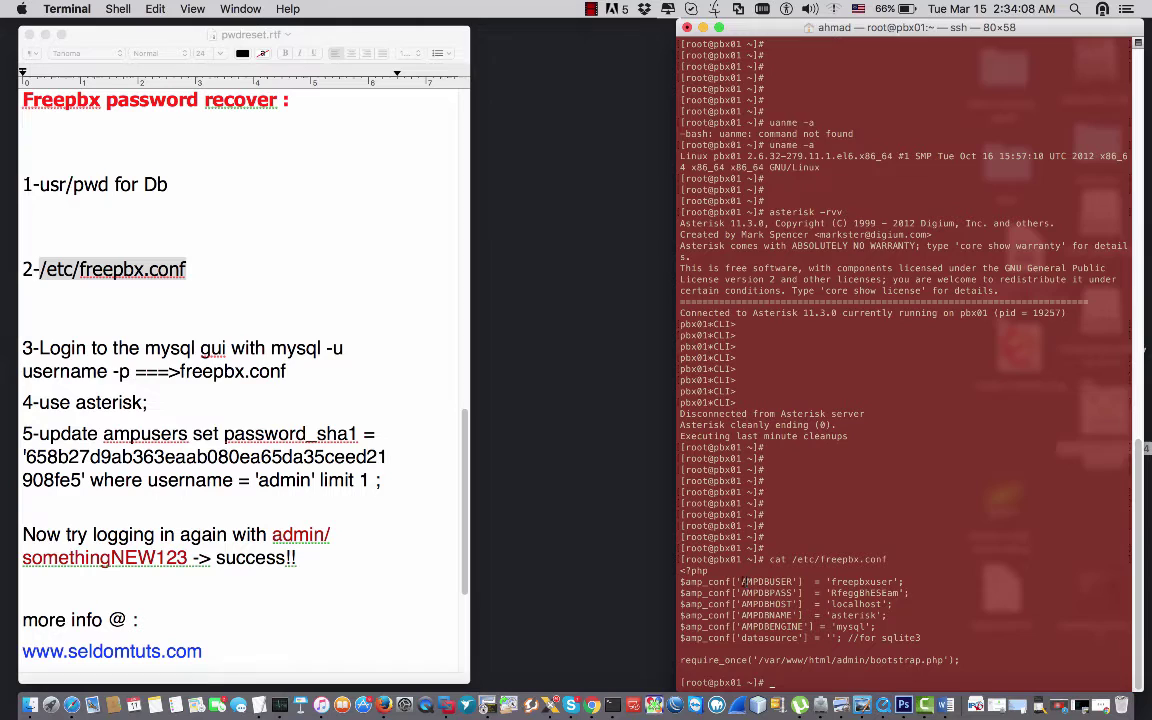
left_click_drag(741, 581, 802, 593)
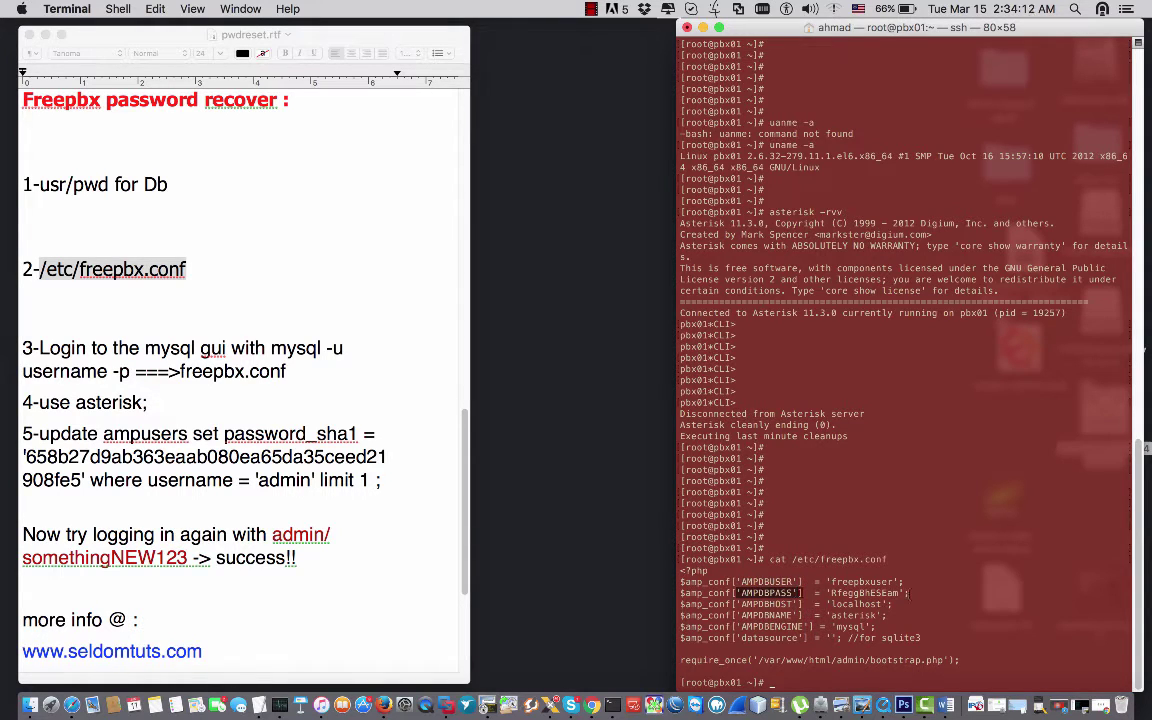
left_click_drag(909, 593, 674, 581)
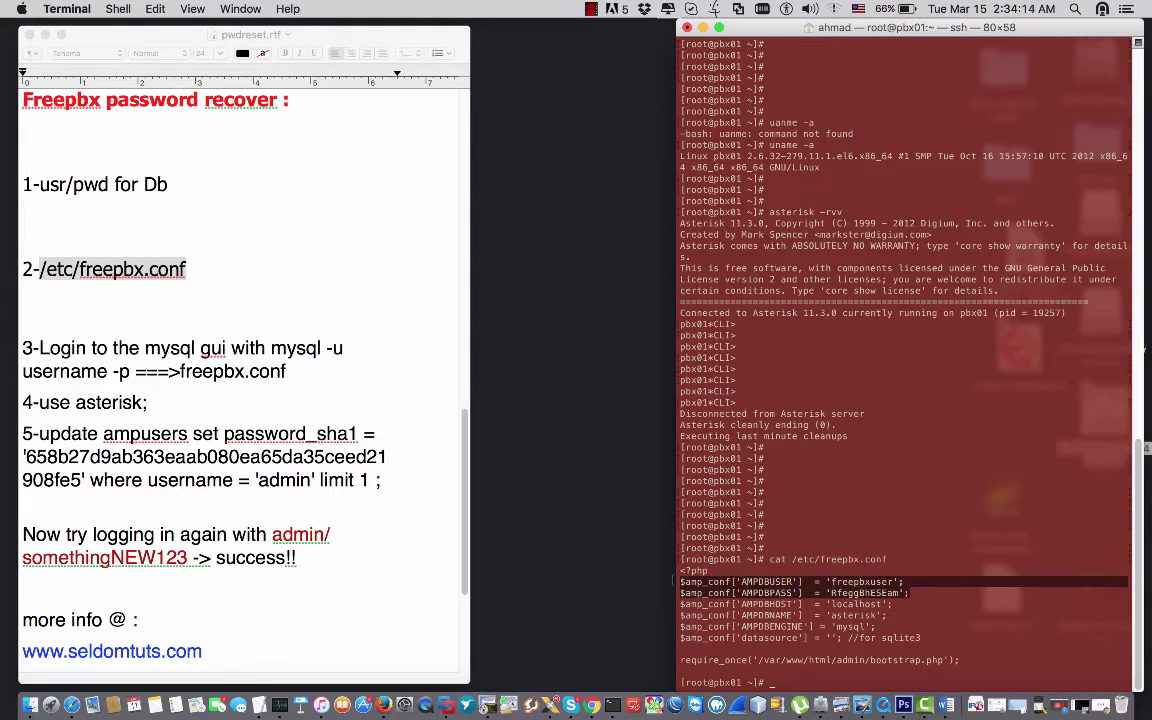
key("Return")
key("Return")
key("Return")
key("Return")
key("Return")
key("Return")
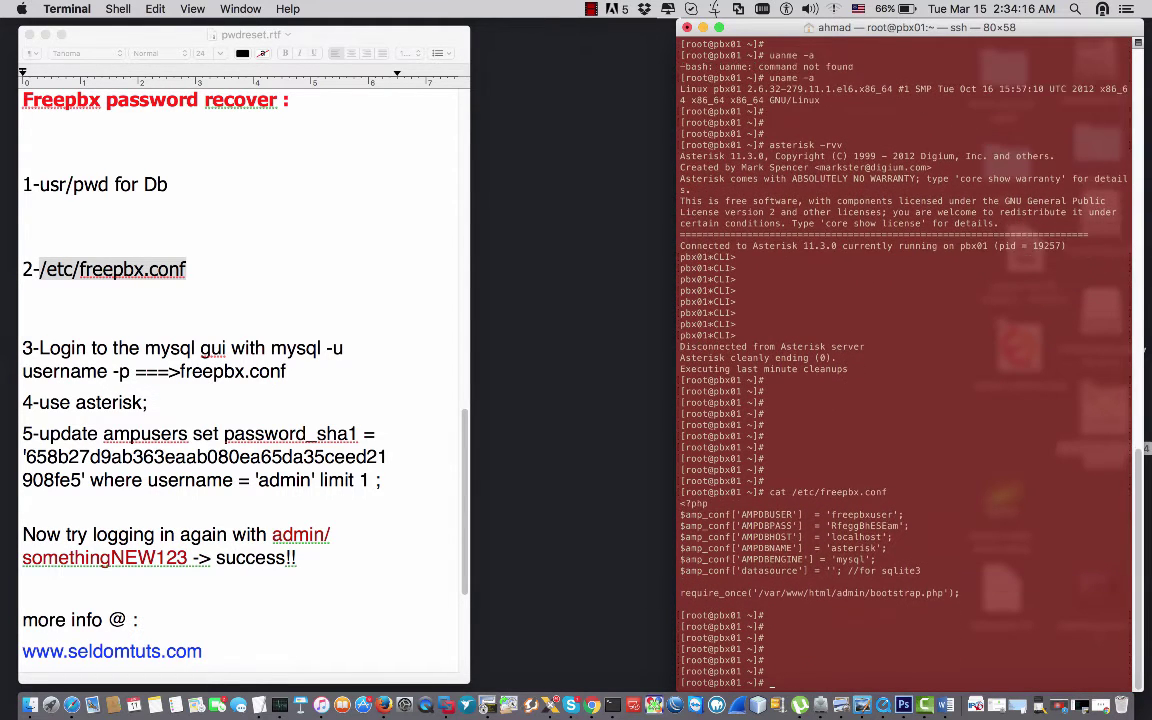
key("Return")
key("Return")
key("Return")
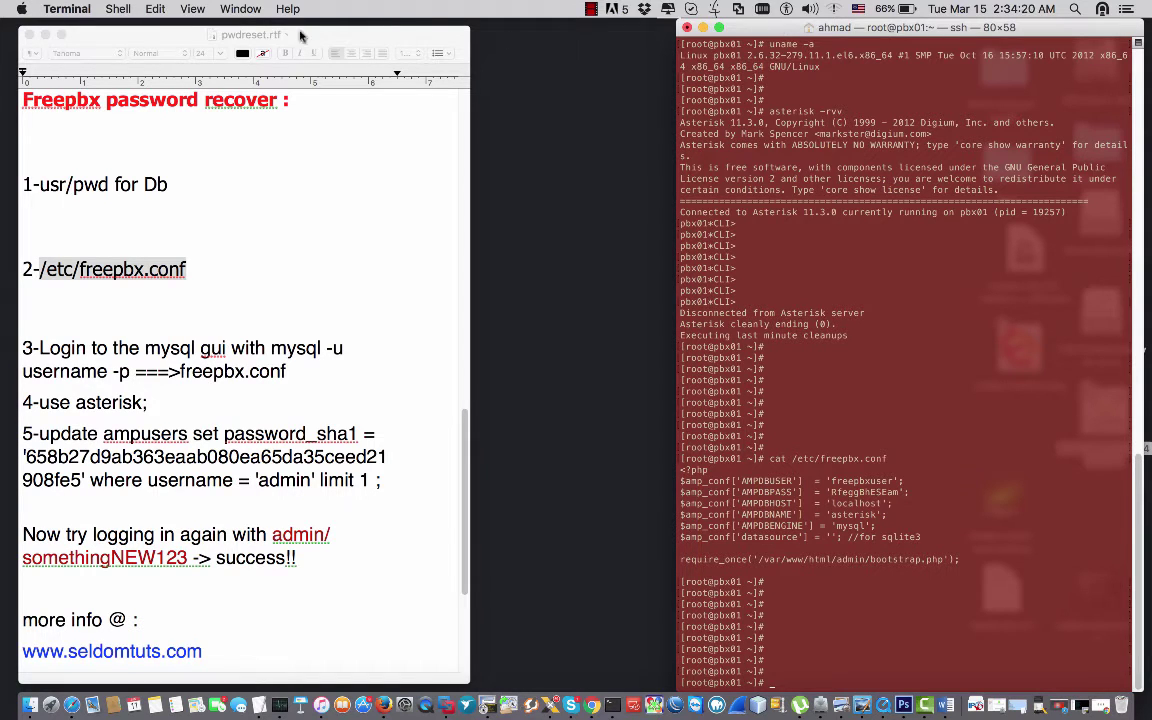
- Enlarge the Terminal text twice with View > Bigger
left_click(157, 10)
mouse_move(192, 9)
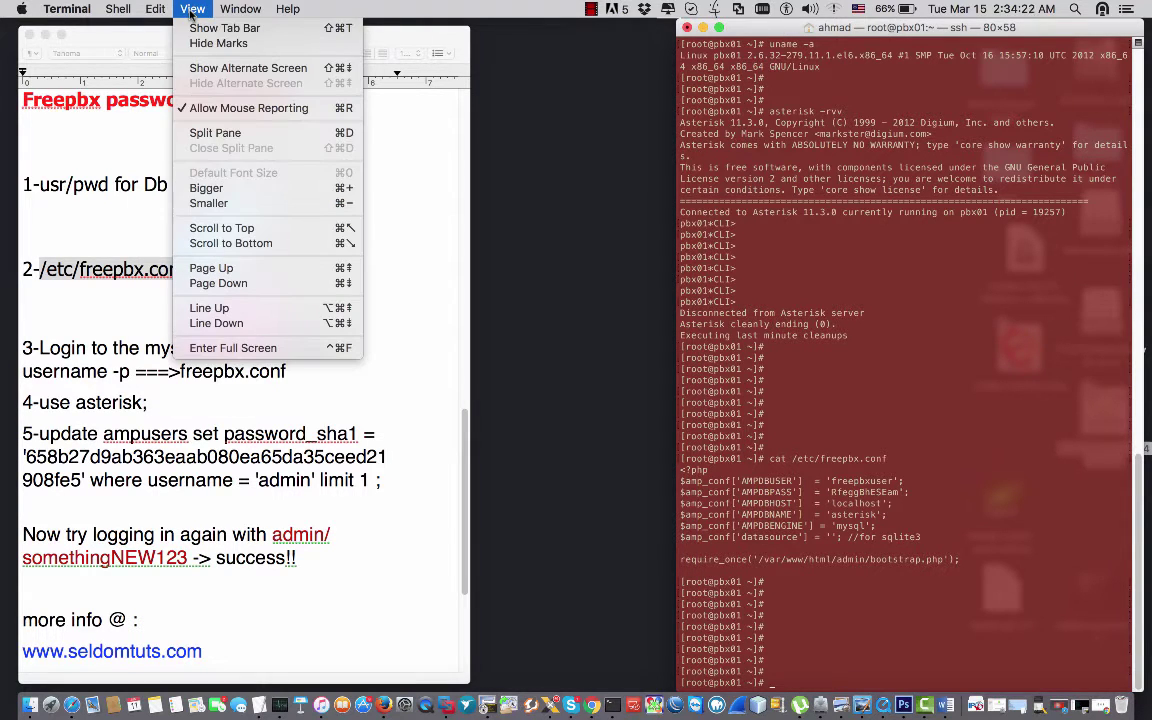
left_click(207, 189)
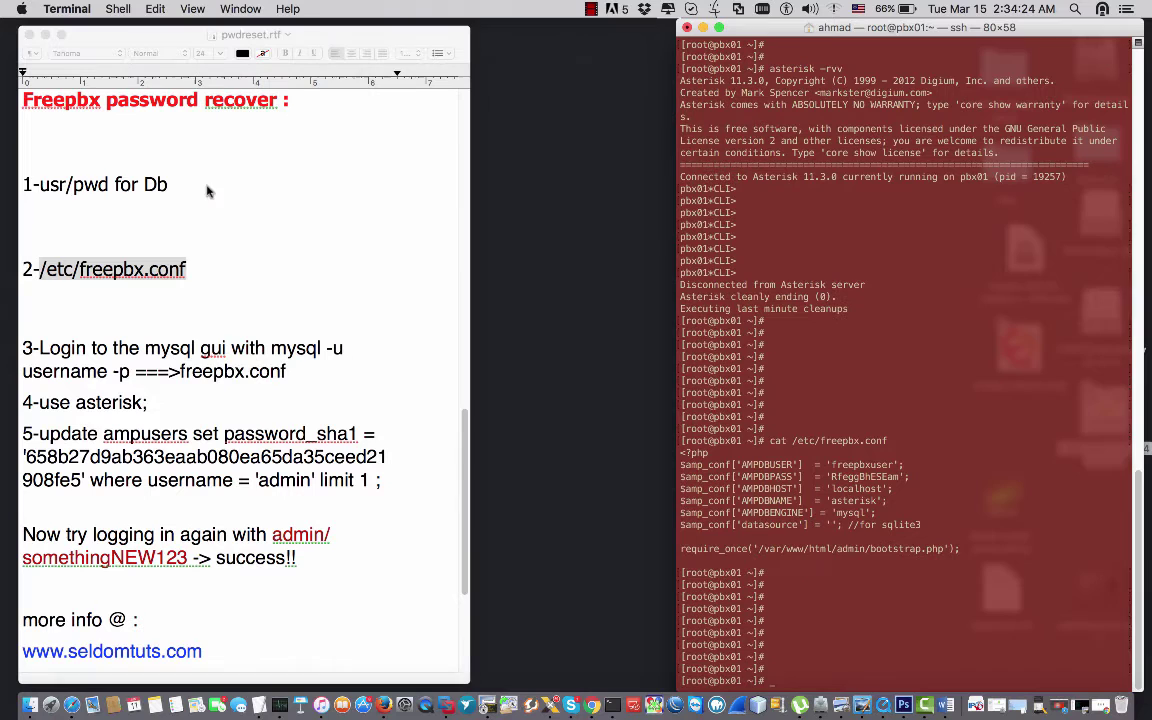
left_click(192, 9)
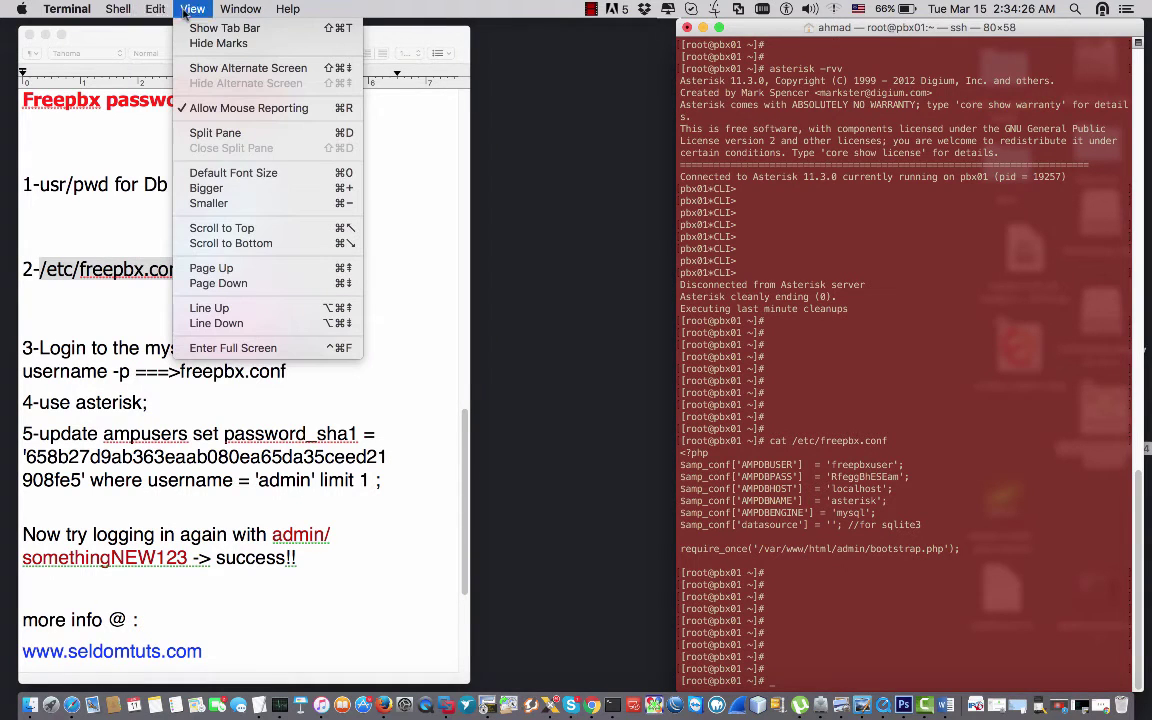
left_click(192, 189)
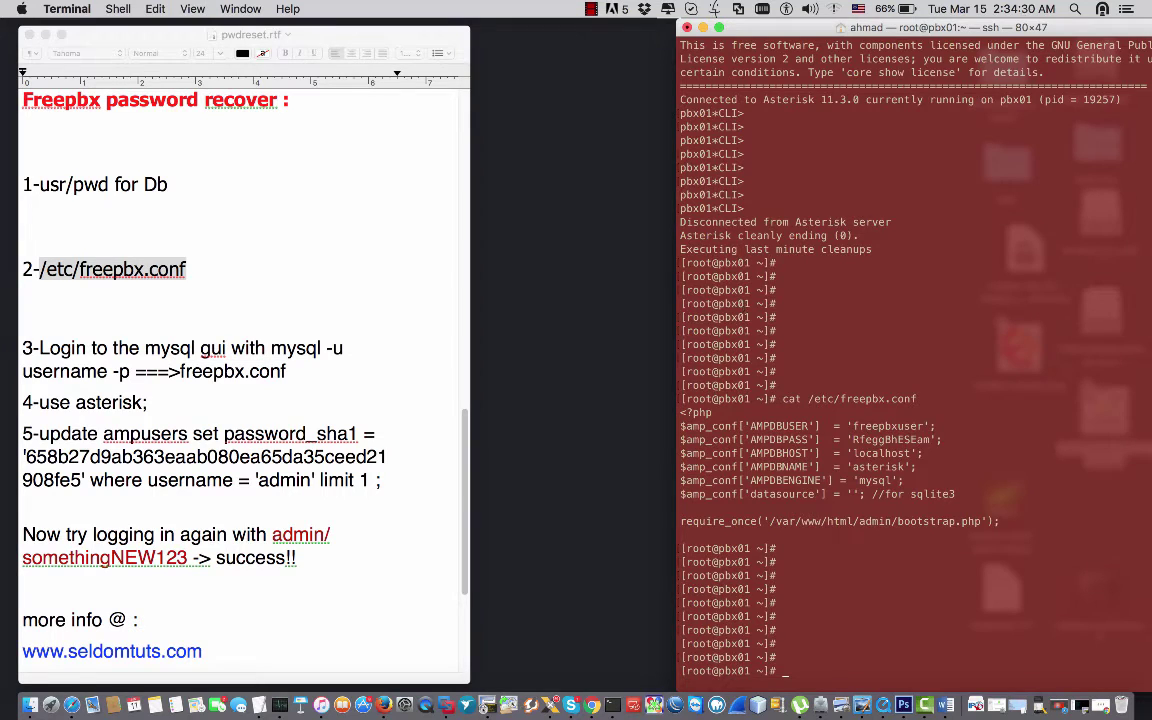
- Type 'mysql -u' and paste the database username copied from the config output
key("Return")
key("Return")
key("Return")
key("Return")
key("Return")
key("Return")
key("Return")
key("Return")
key("Return")
key("Return")
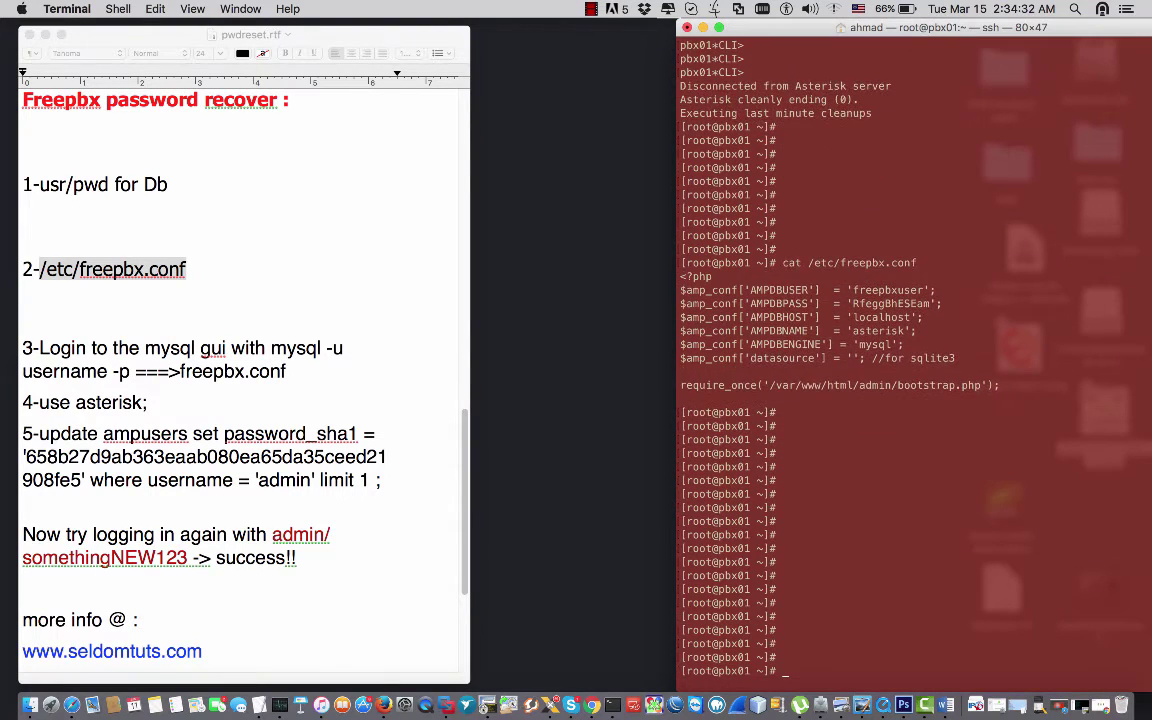
key("Return")
type("mysql -")
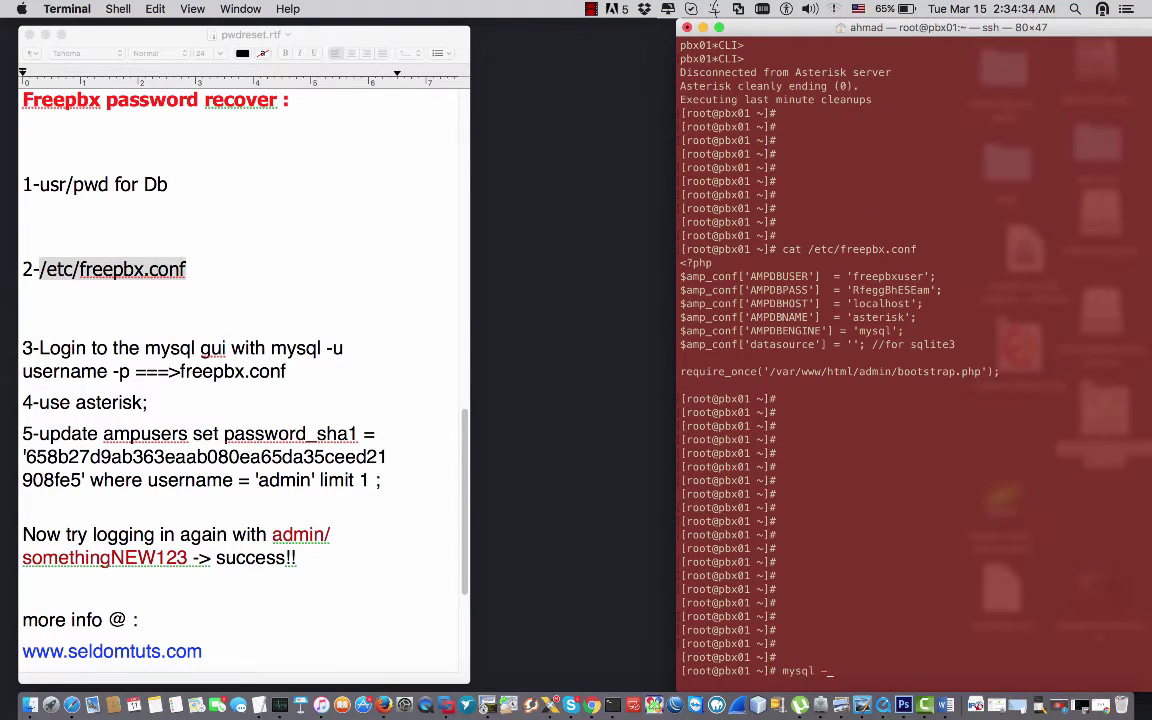
type("u")
double_click(887, 276)
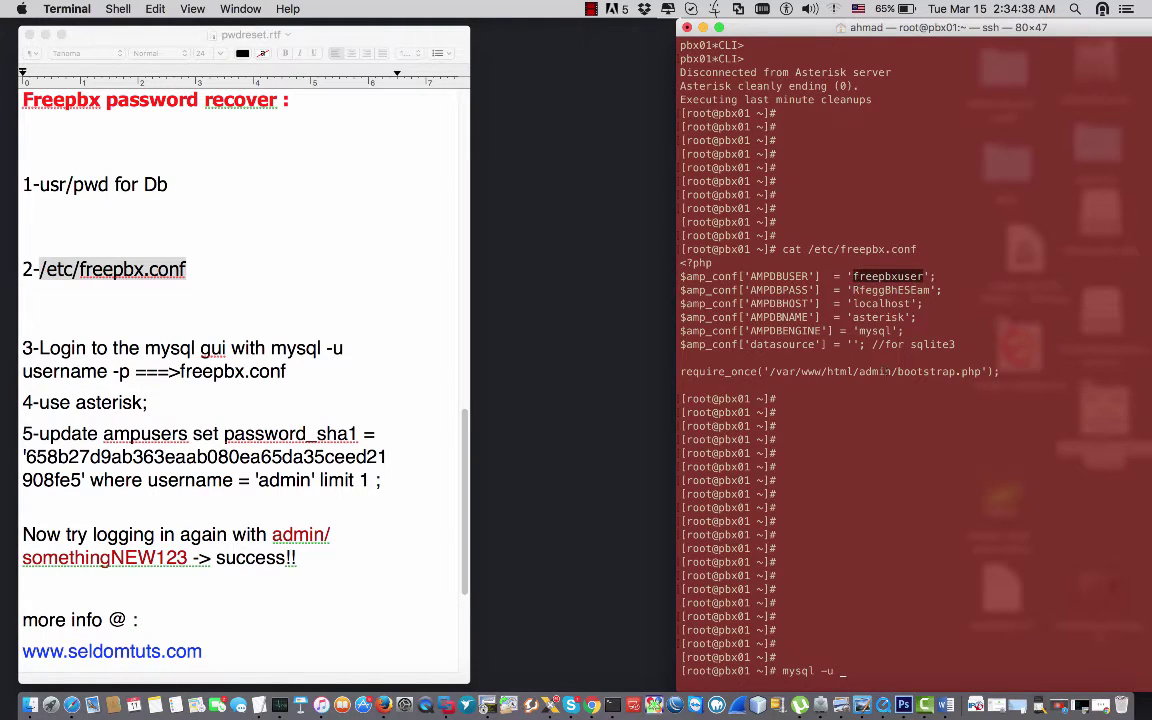
right_click(889, 371)
left_click(910, 471)
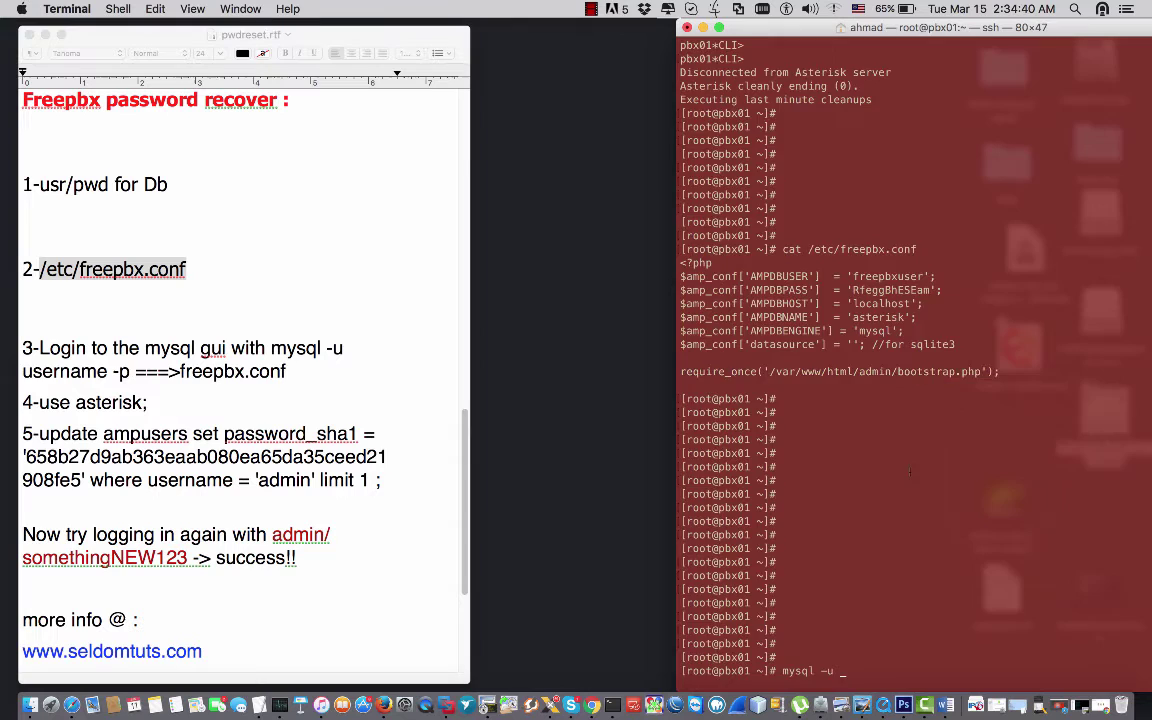
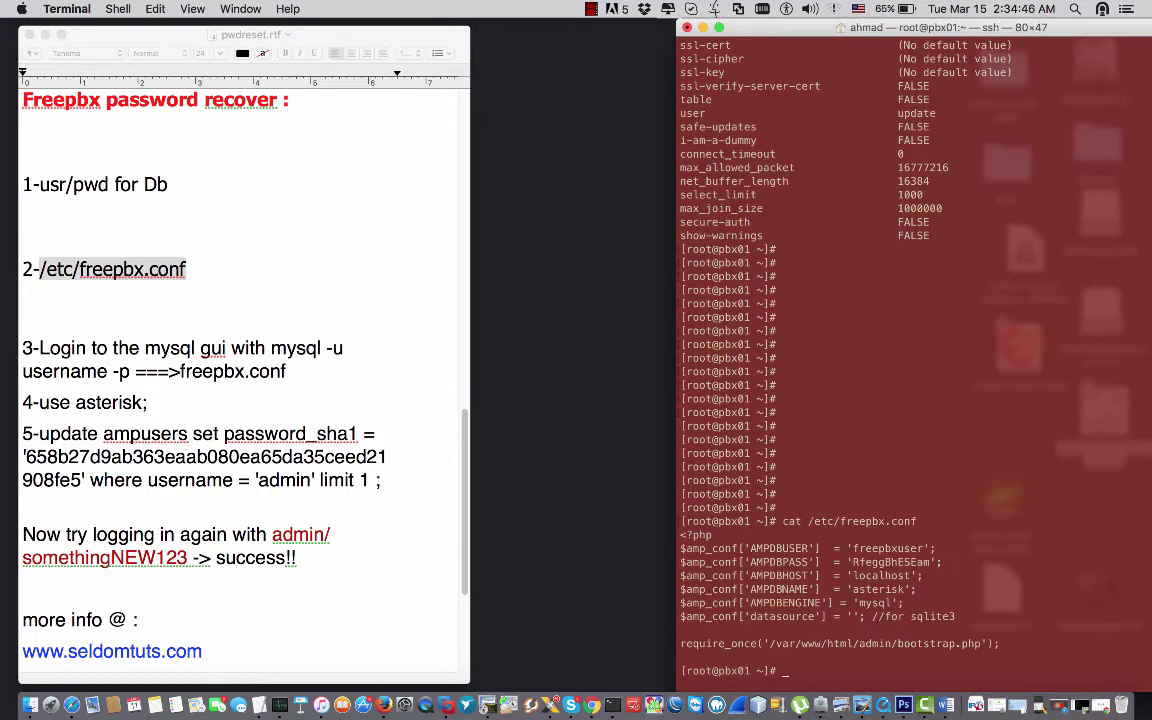
key("Return")
key("Return")
- Start a mysql login command on a fresh prompt below the printed freepbx.conf credentials
type("mysql -u")
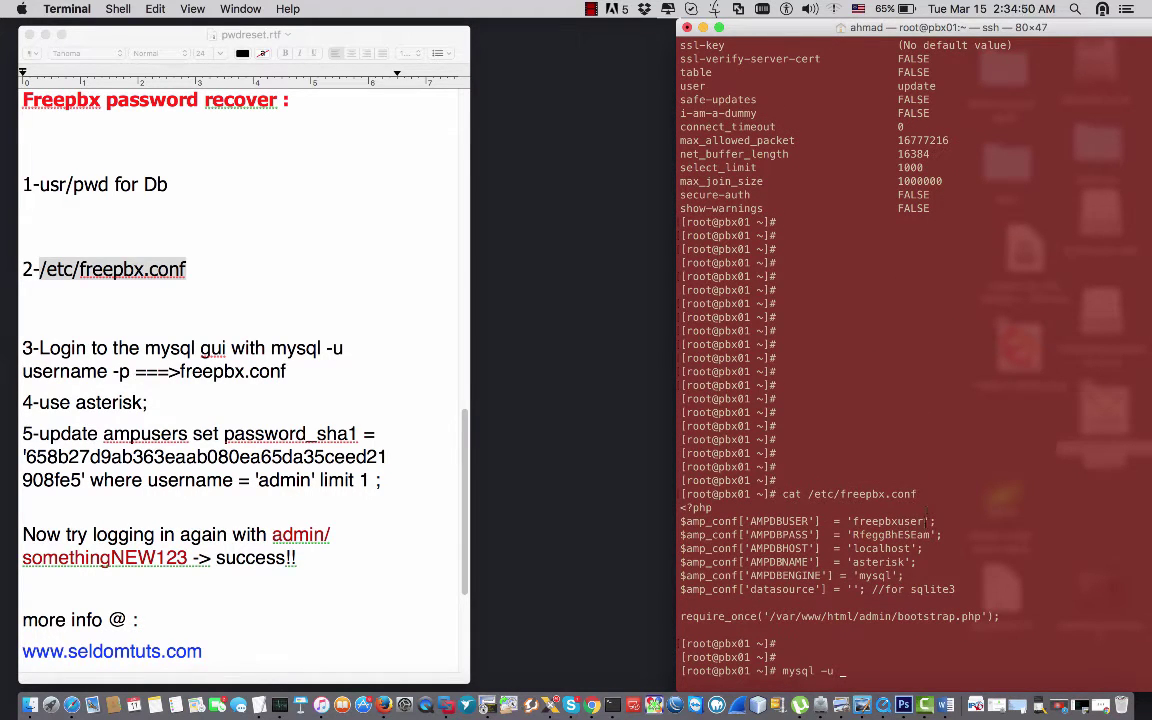
- Copy the AMPDBUSER value from freepbx.conf into 'mysql -u <user> -p' and run it
double_click(925, 520)
right_click(868, 521)
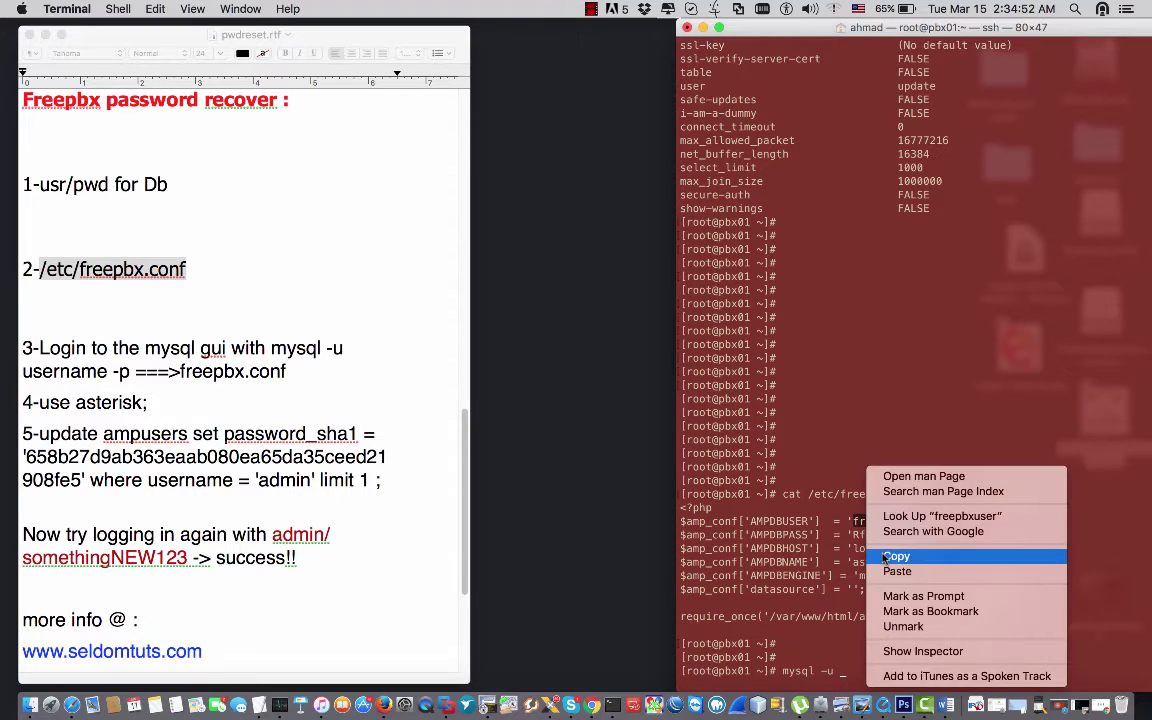
left_click(885, 557)
right_click(997, 556)
left_click(1012, 584)
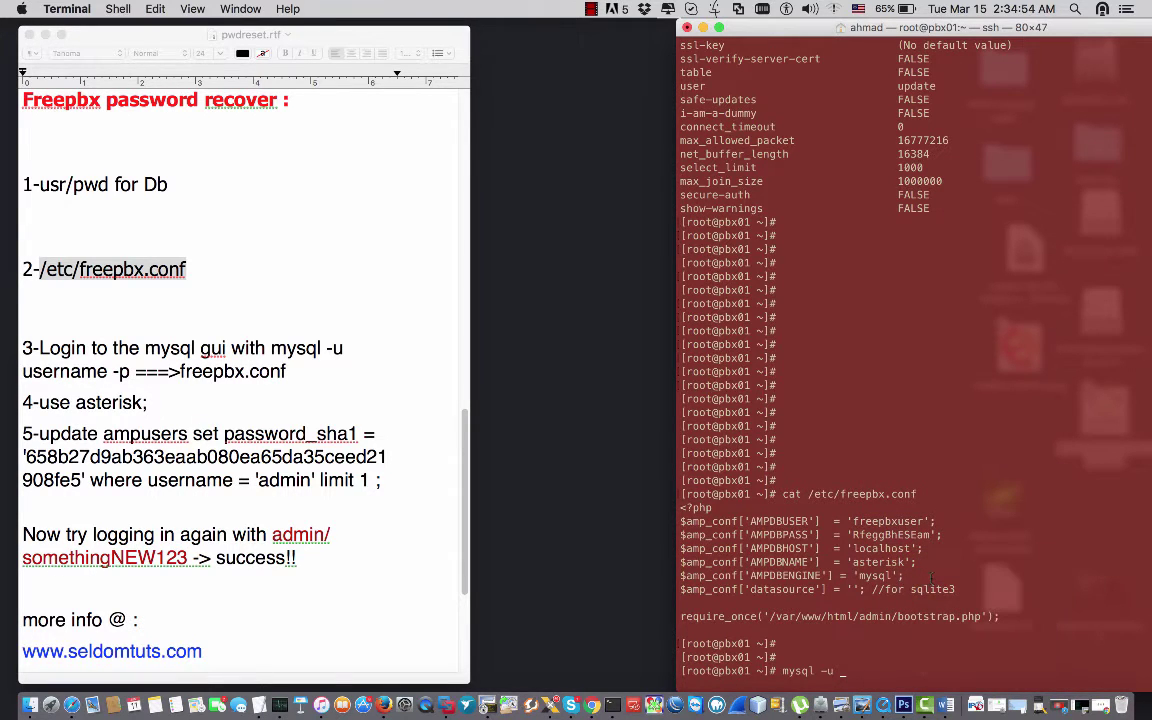
type("-p")
key("Return")
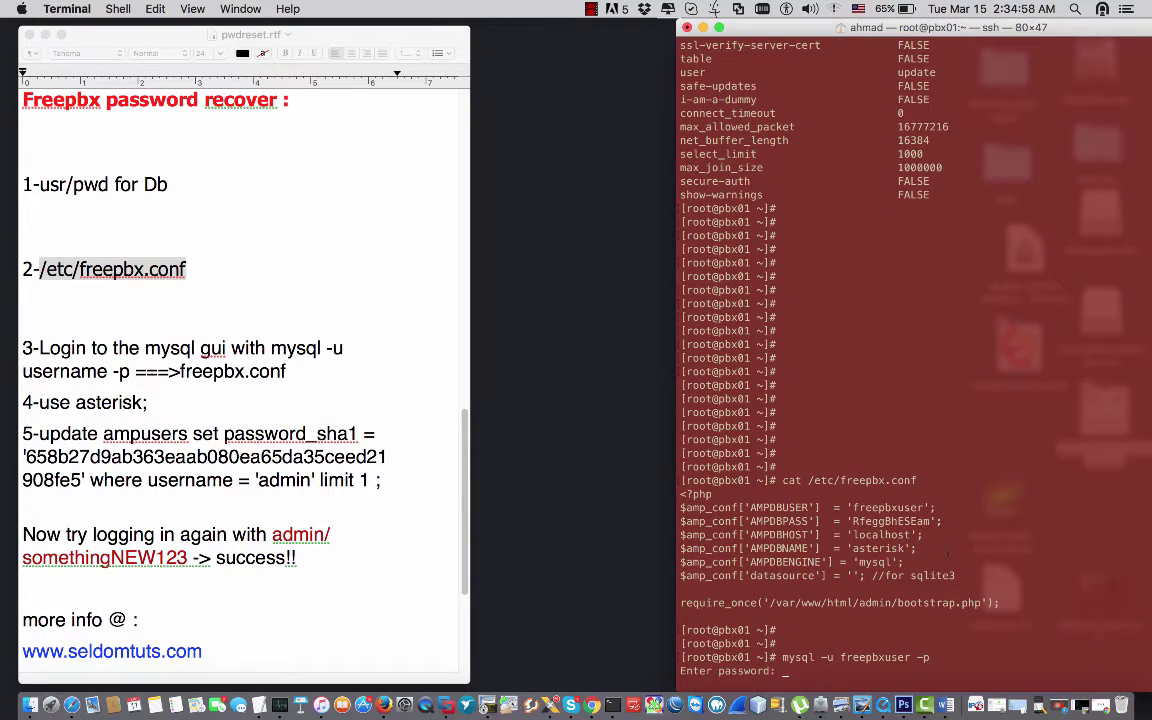
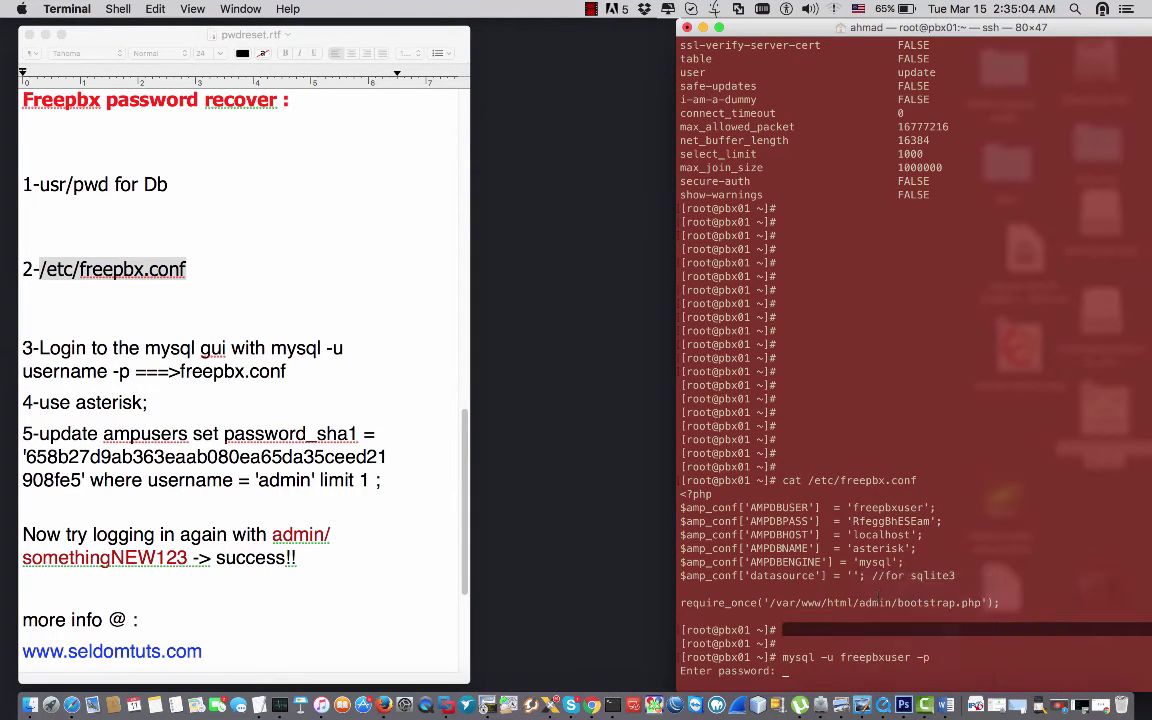
- Log in to the MySQL monitor as freepbxuser with the database password from the notes
key("Return")
key("Return")
key("Return")
key("Return")
key("Return")
key("Return")
key("Return")
key("Return")
key("Return")
key("Return")
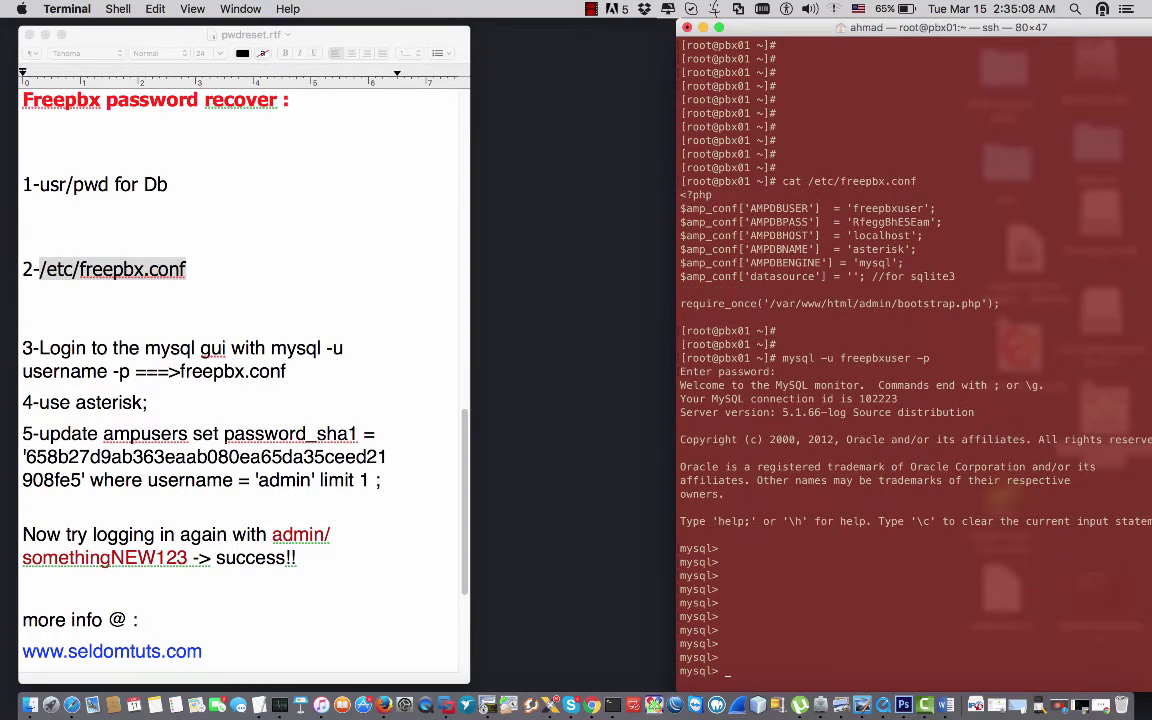
key("Return")
key("Return")
key("Return")
key("Return")
key("Return")
key("Return")
key("Return")
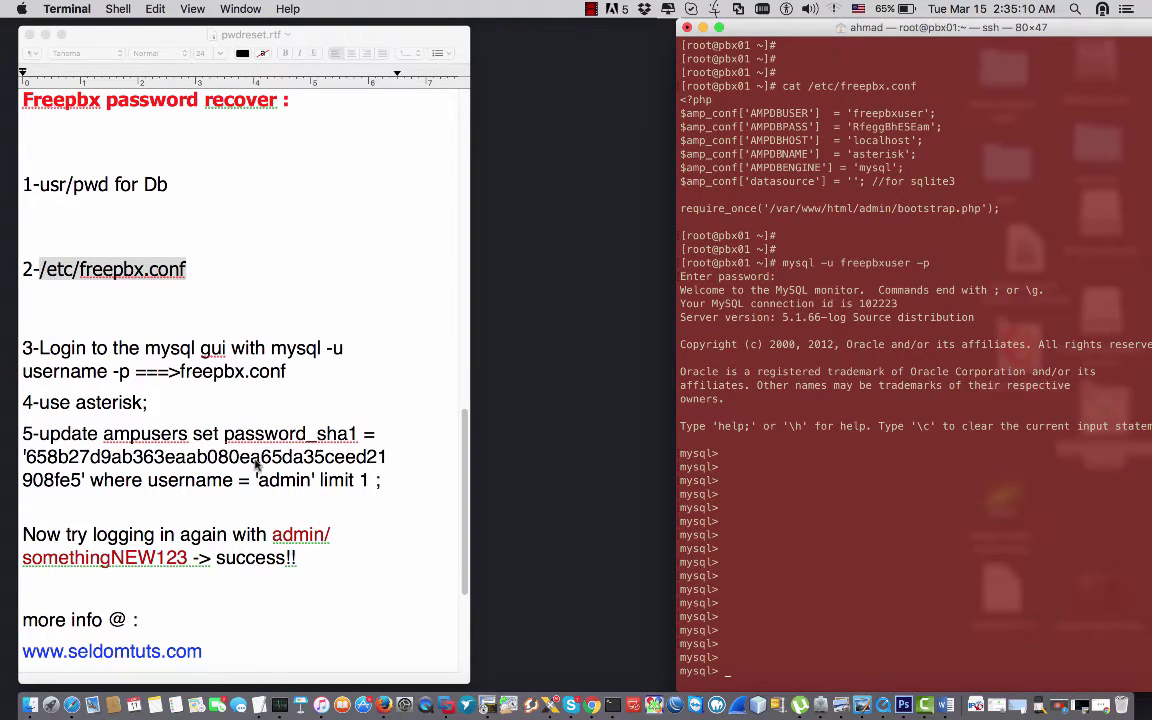
left_click(140, 378)
left_click(767, 457)
- Switch the MySQL session to the asterisk database with 'use asterisk;'
left_click(152, 401)
left_click_drag(148, 401, 42, 401)
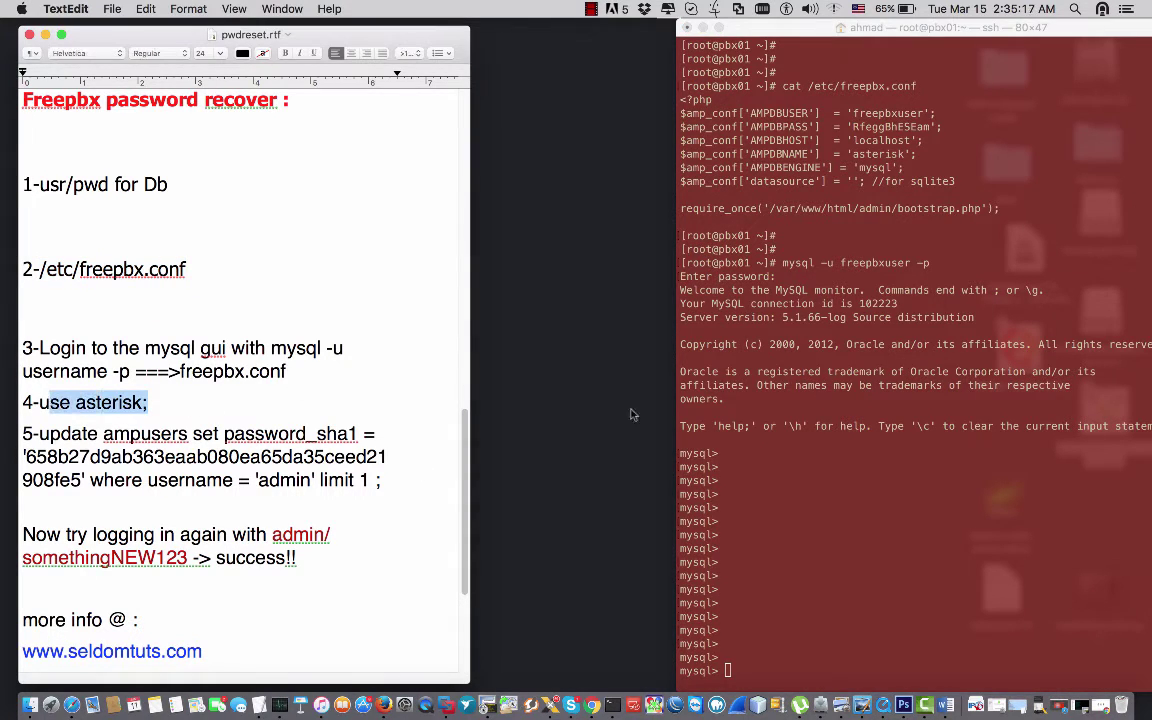
left_click(767, 457)
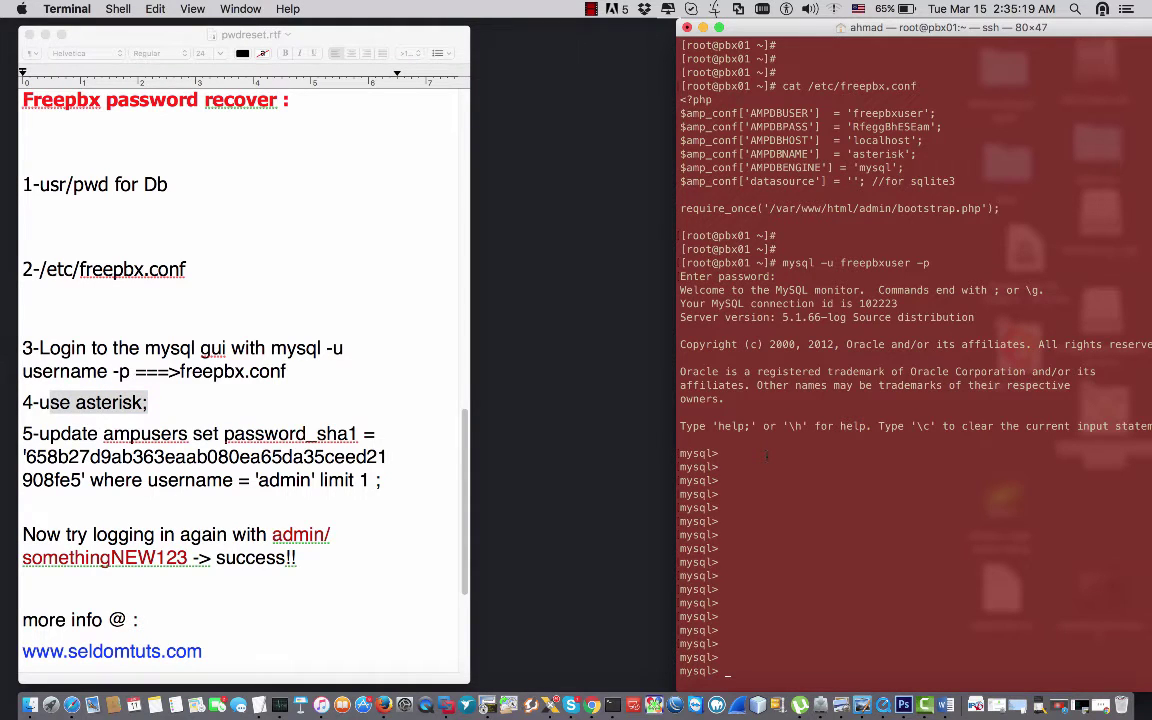
type("use asterisk;")
key("Return")
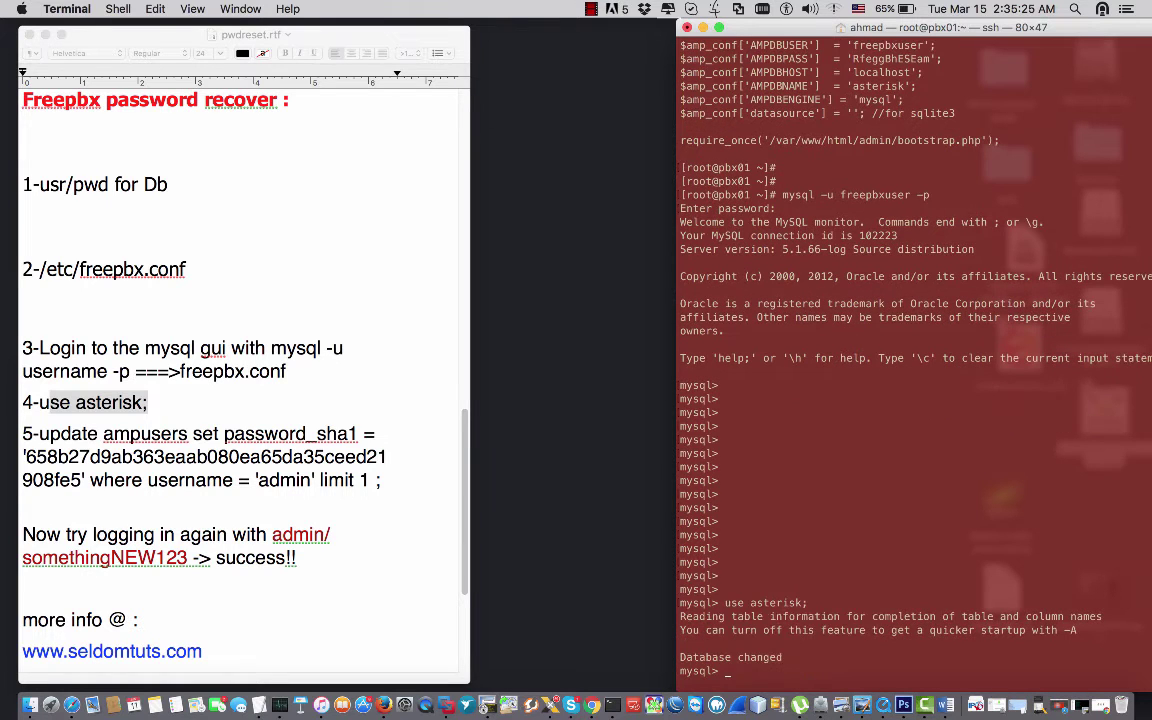
- Confirm 'Database changed' and locate the step 5 update statement in the notes
key("Return")
key("Return")
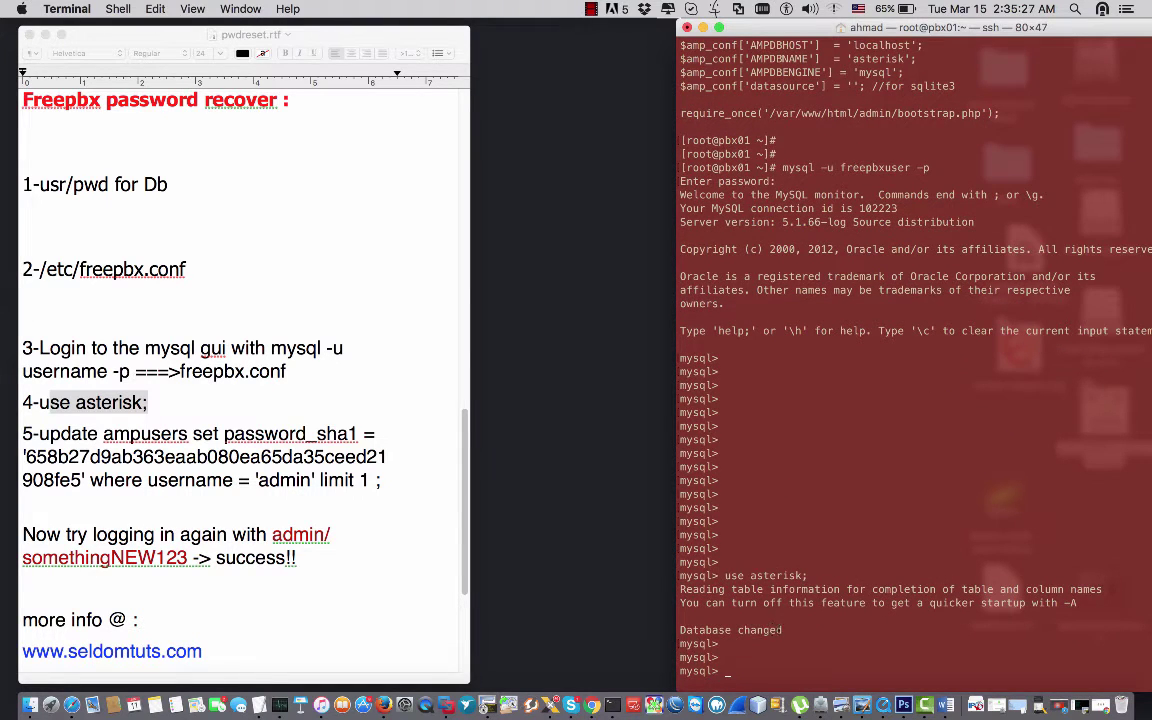
left_click_drag(781, 630, 706, 630)
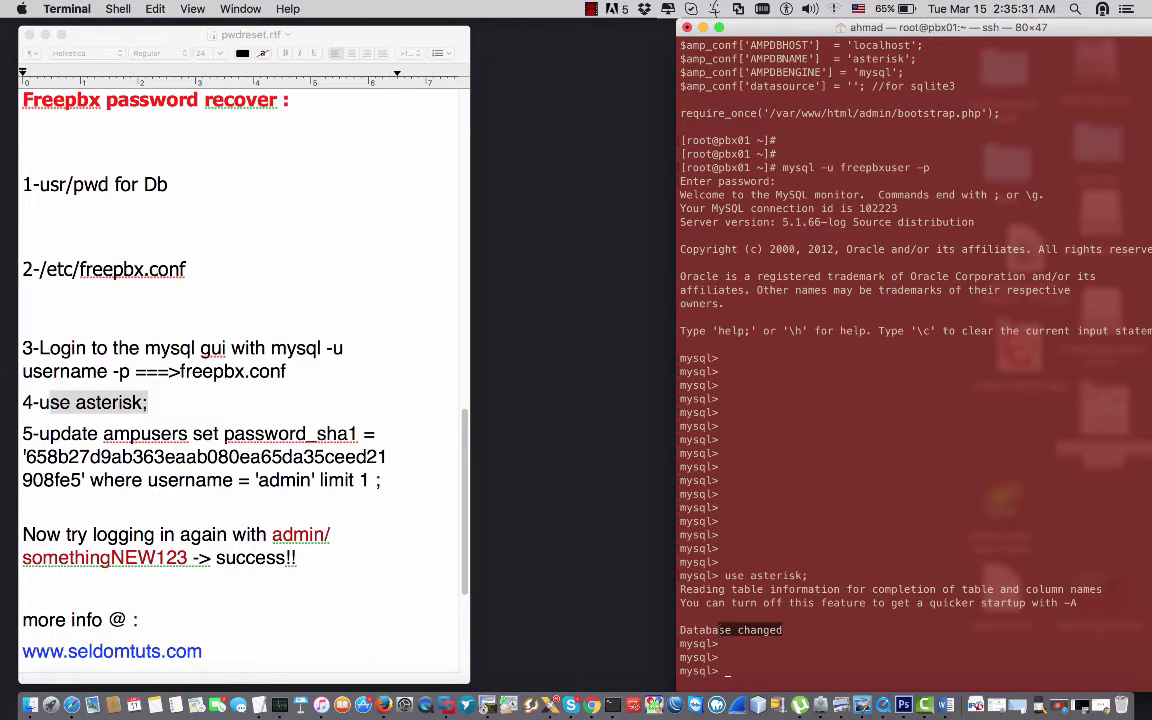
left_click(285, 428)
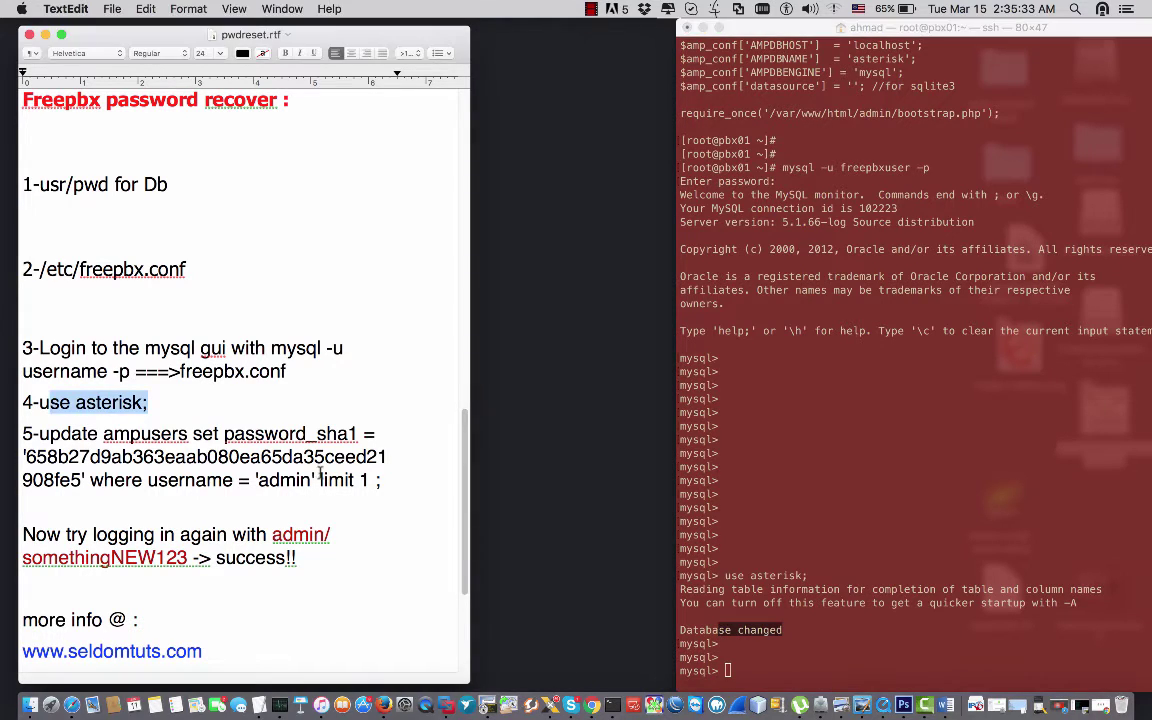
left_click_drag(40, 434, 292, 481)
left_click_drag(373, 483, 382, 483)
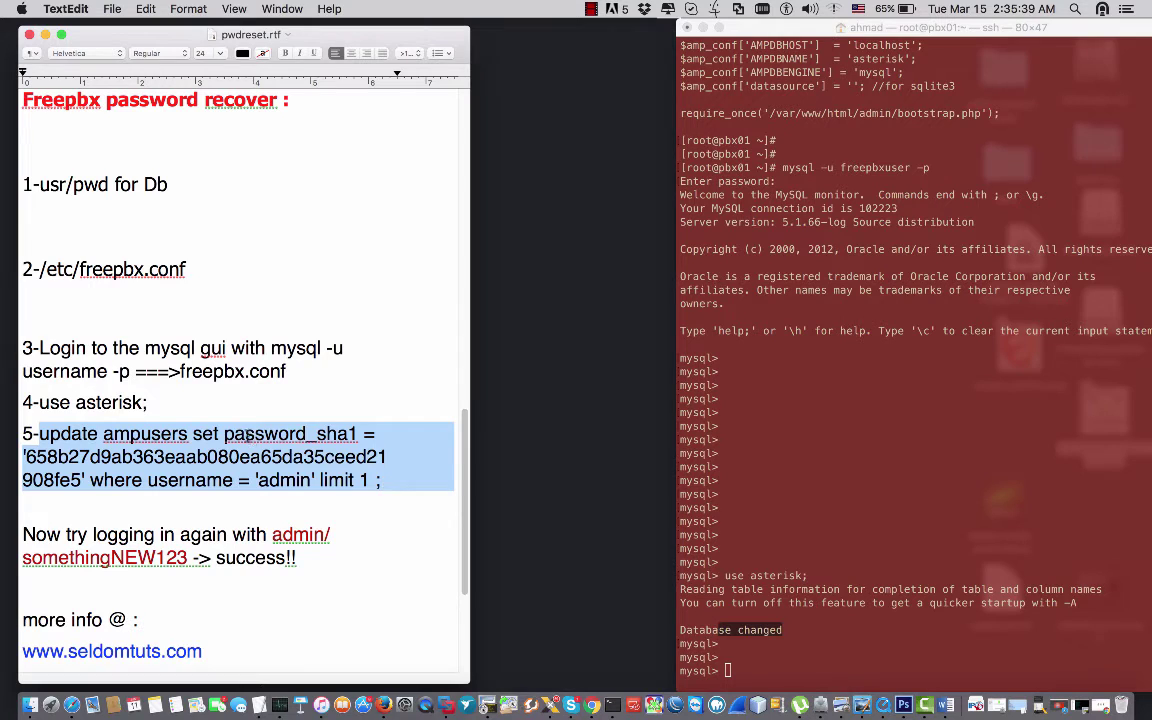
left_click(222, 434)
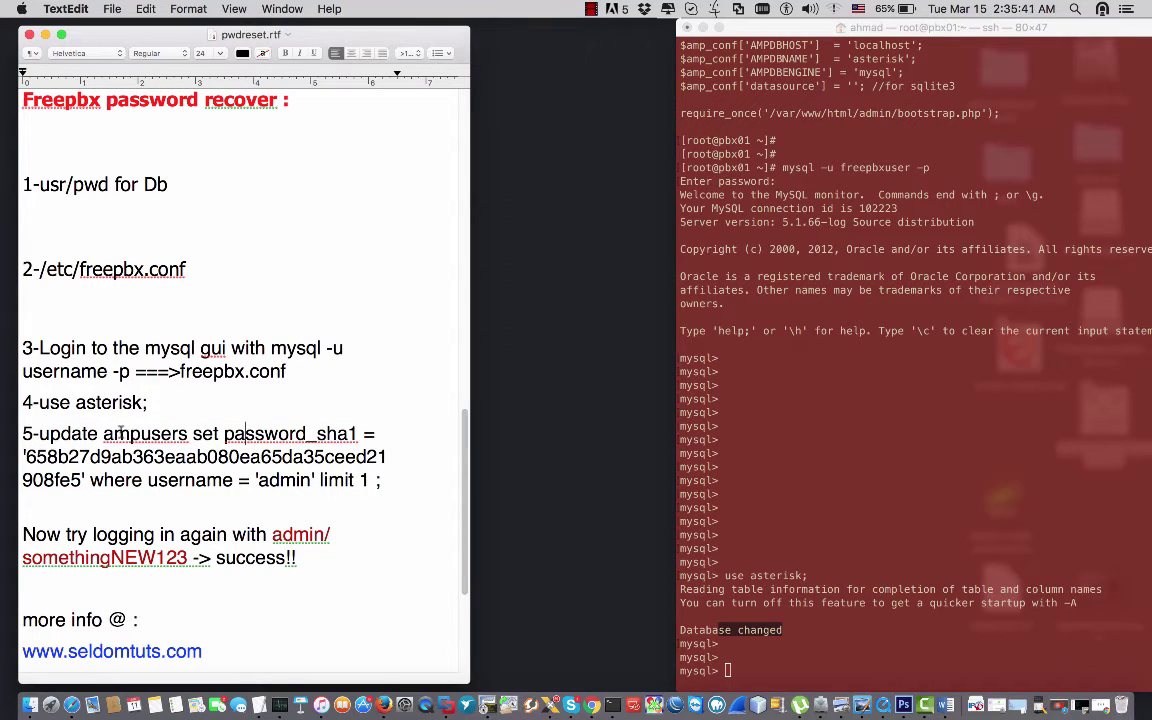
- Review the statement's ampusers table, admin username, password hash and the new login password
double_click(104, 434)
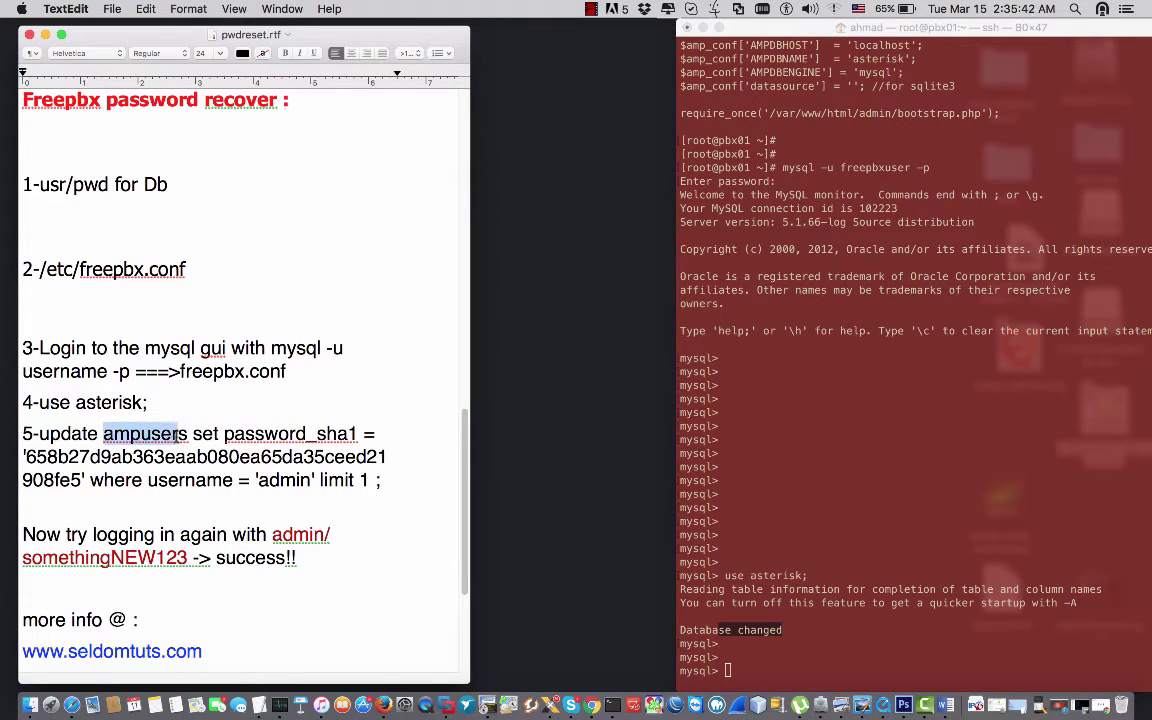
left_click(190, 436)
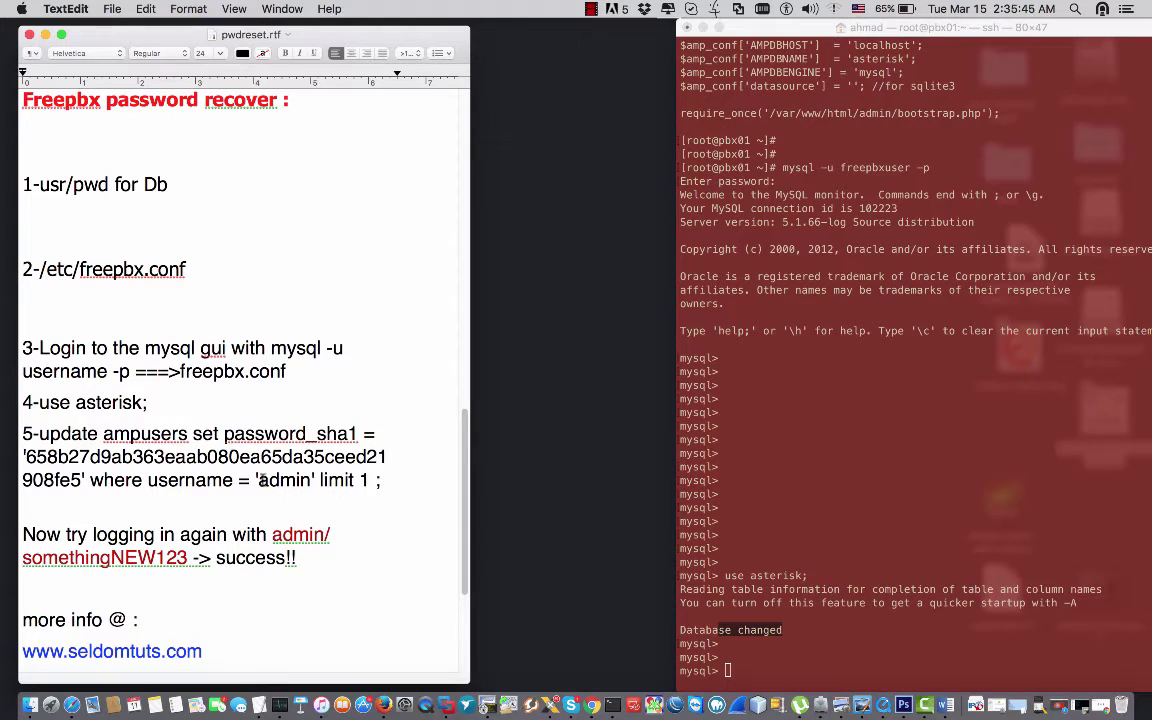
left_click_drag(258, 480, 310, 480)
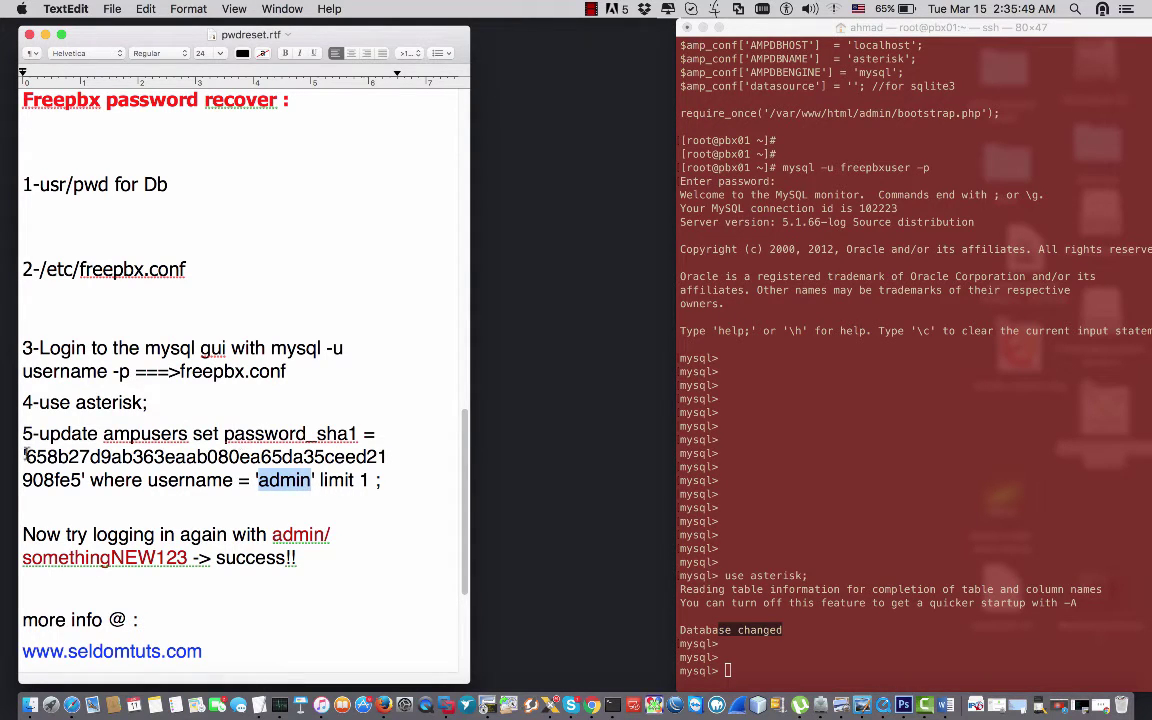
left_click_drag(23, 456, 82, 480)
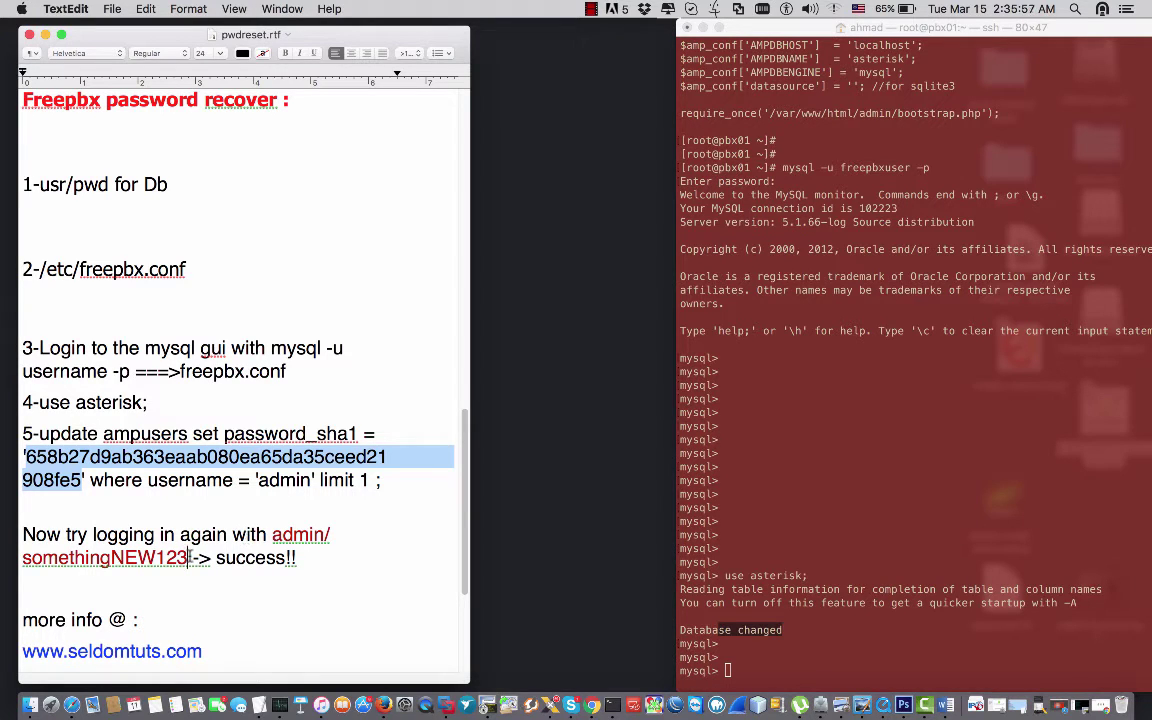
left_click_drag(188, 557, 32, 557)
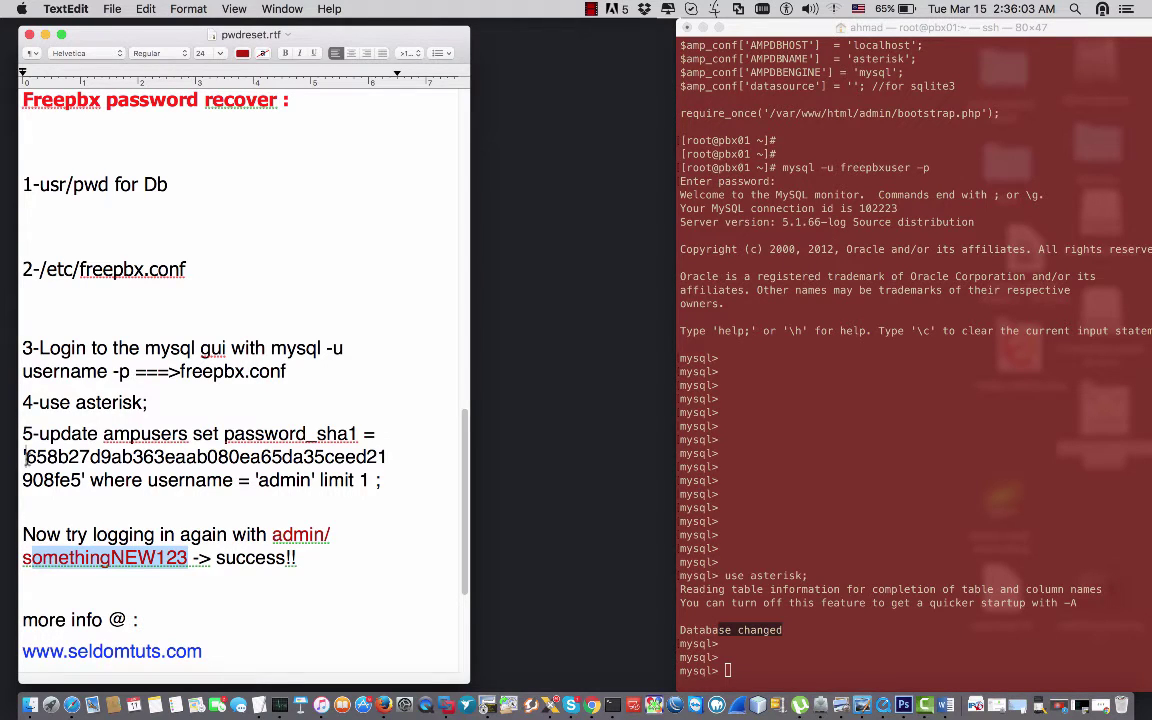
left_click_drag(25, 457, 82, 480)
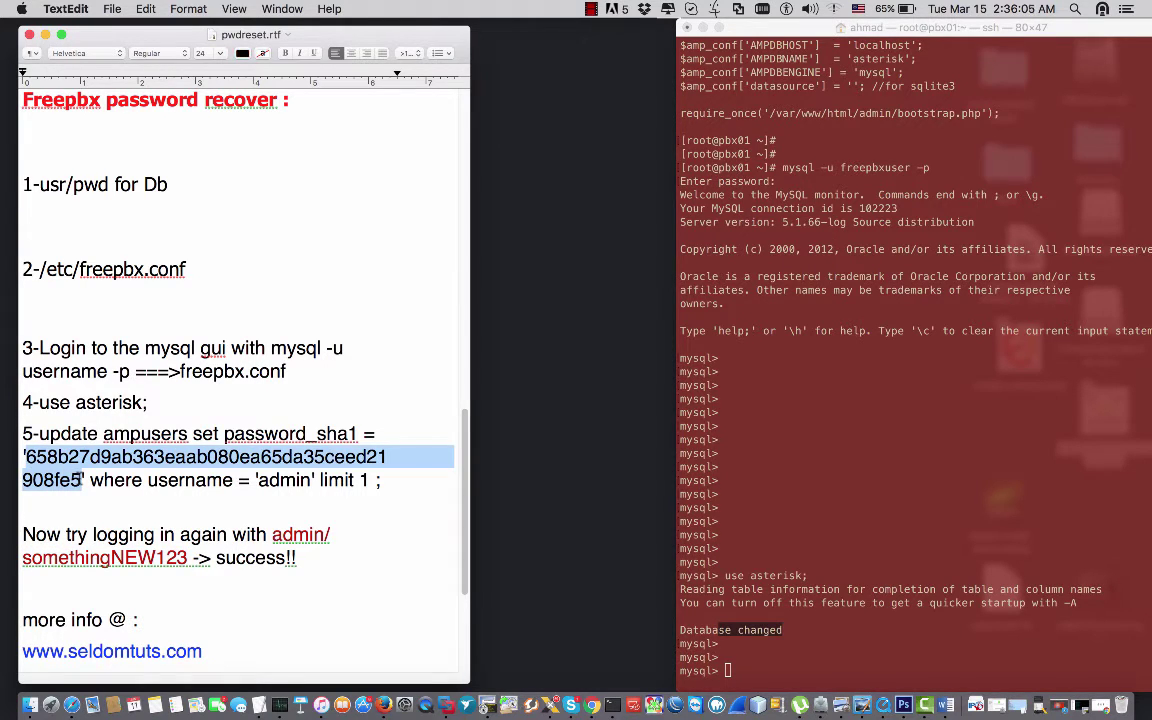
left_click(82, 480)
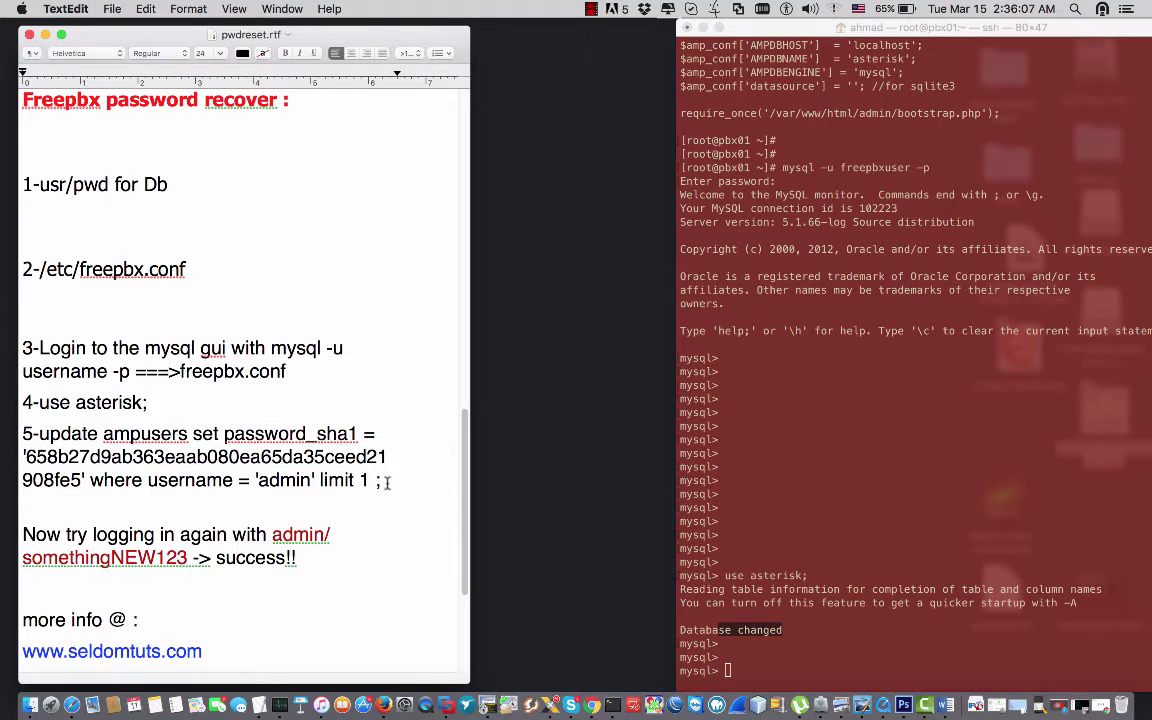
- Move the update ampusers statement onto its own line after '5-' and copy it
left_click_drag(380, 481, 40, 432)
left_click(40, 432)
key("Return")
mouse_move(399, 510)
left_mouse_down()
mouse_move(22, 488)
mouse_move(22, 465)
mouse_move(310, 490)
mouse_move(389, 515)
left_mouse_up()
left_click(29, 465)
key("super+c")
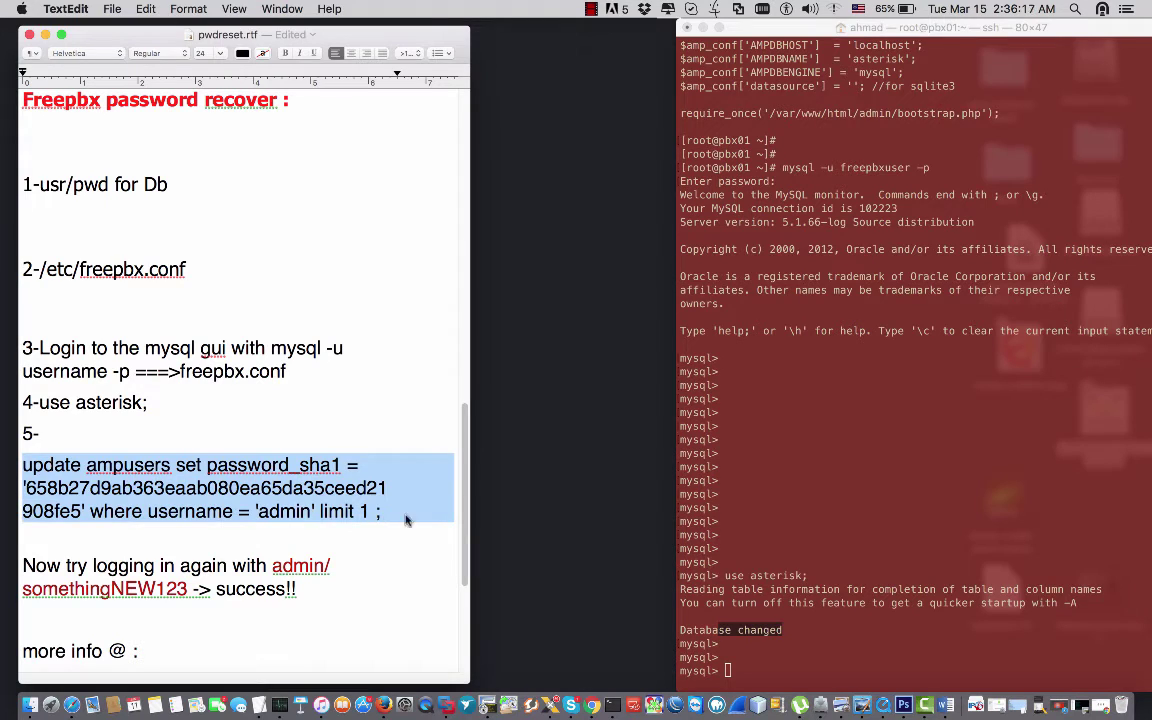
- Paste the update ampusers statement at the mysql prompt and execute it
left_click(725, 262)
right_click(725, 262)
left_click(750, 290)
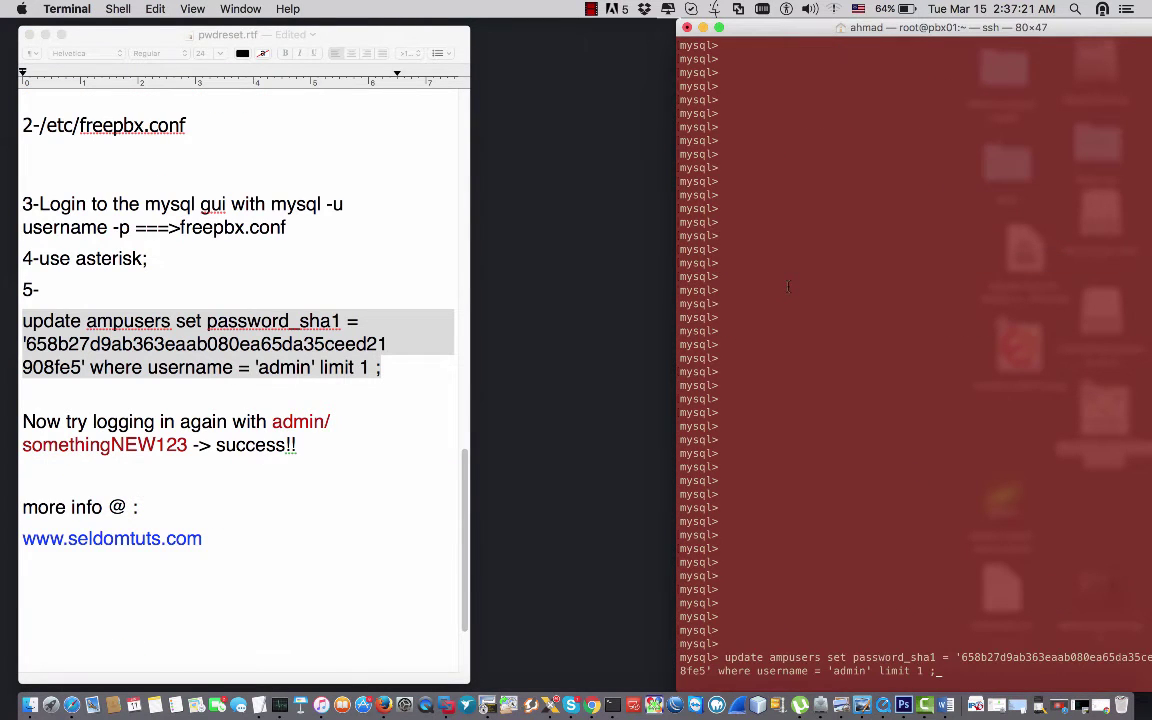
key("Return")
key("Return")
key("Return")
key("Return")
key("Return")
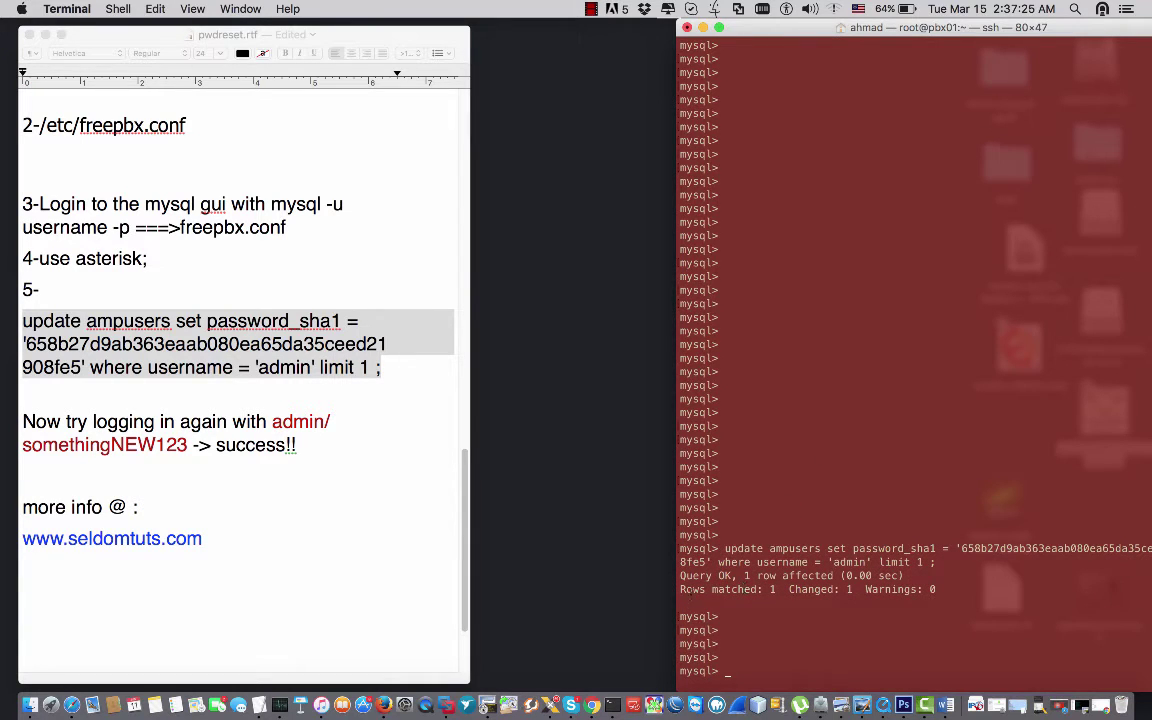
- Verify the 'Rows matched: 1, Changed: 1' result, then find the admin login and new password in the notes
left_click_drag(680, 589, 858, 589)
left_click(776, 589)
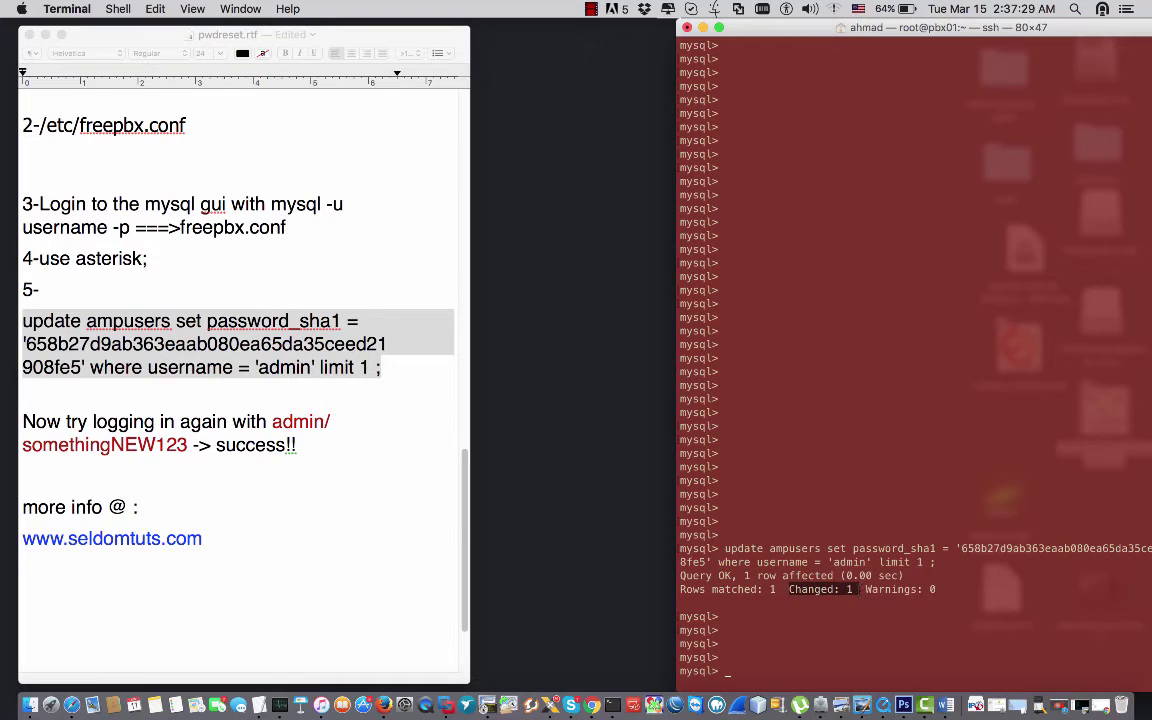
left_click(849, 590)
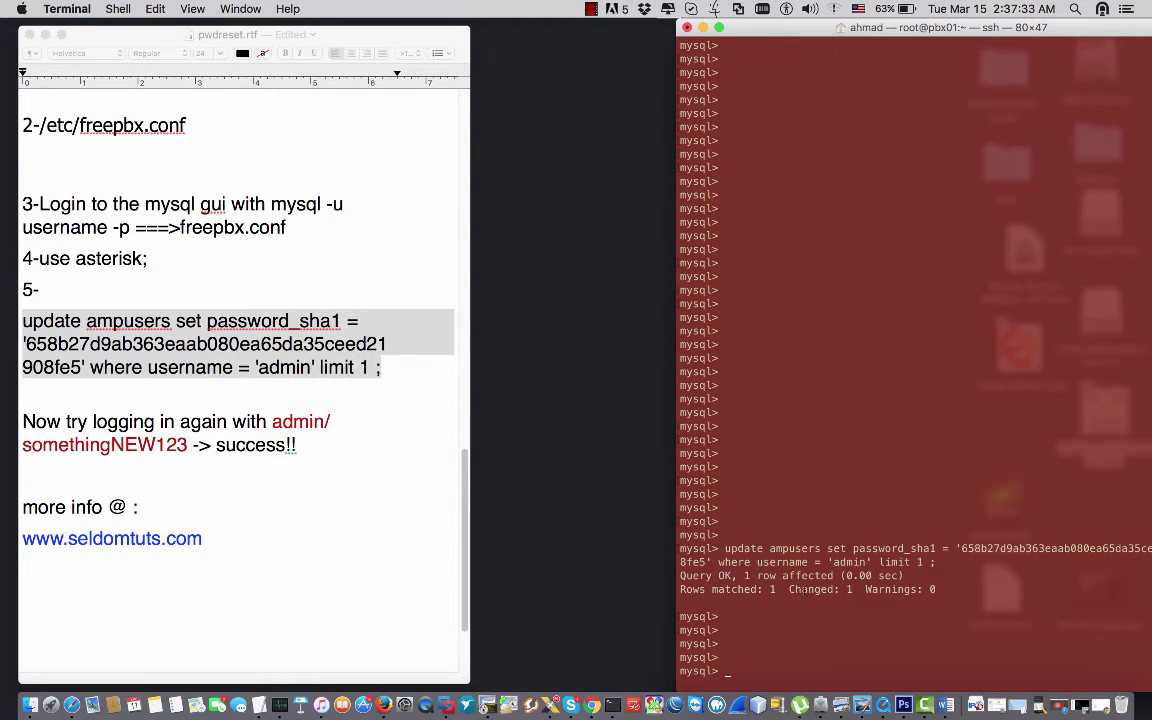
double_click(792, 589)
left_click(282, 398)
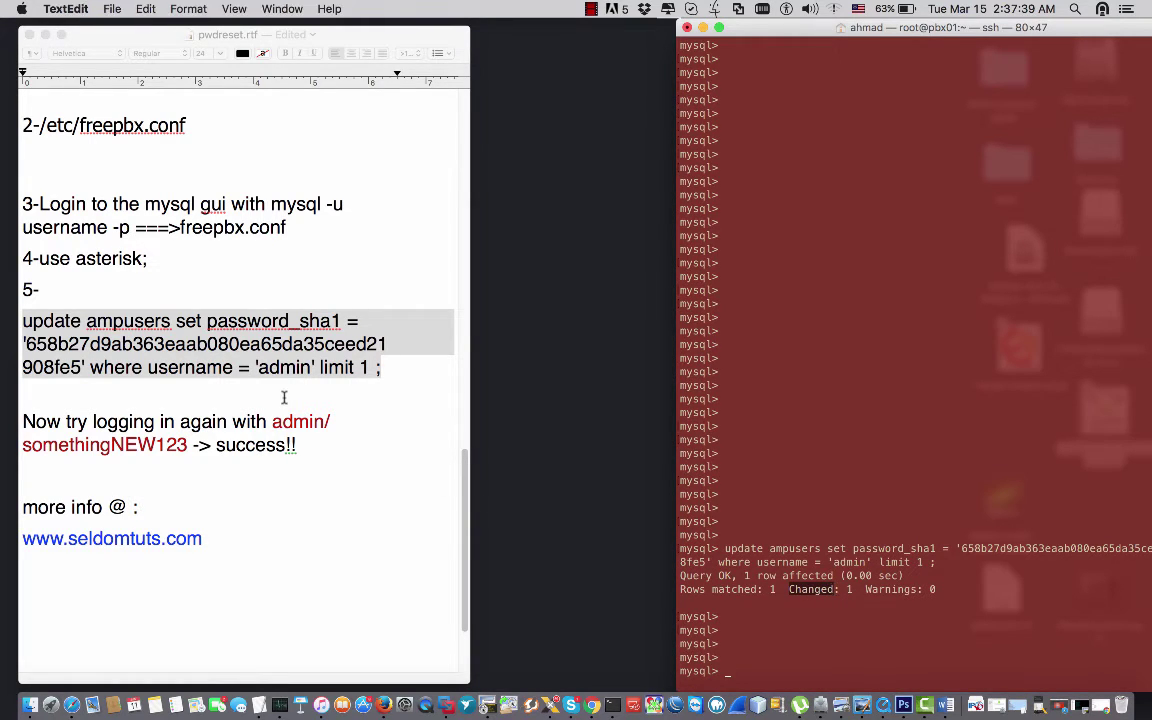
left_click_drag(272, 421, 325, 421)
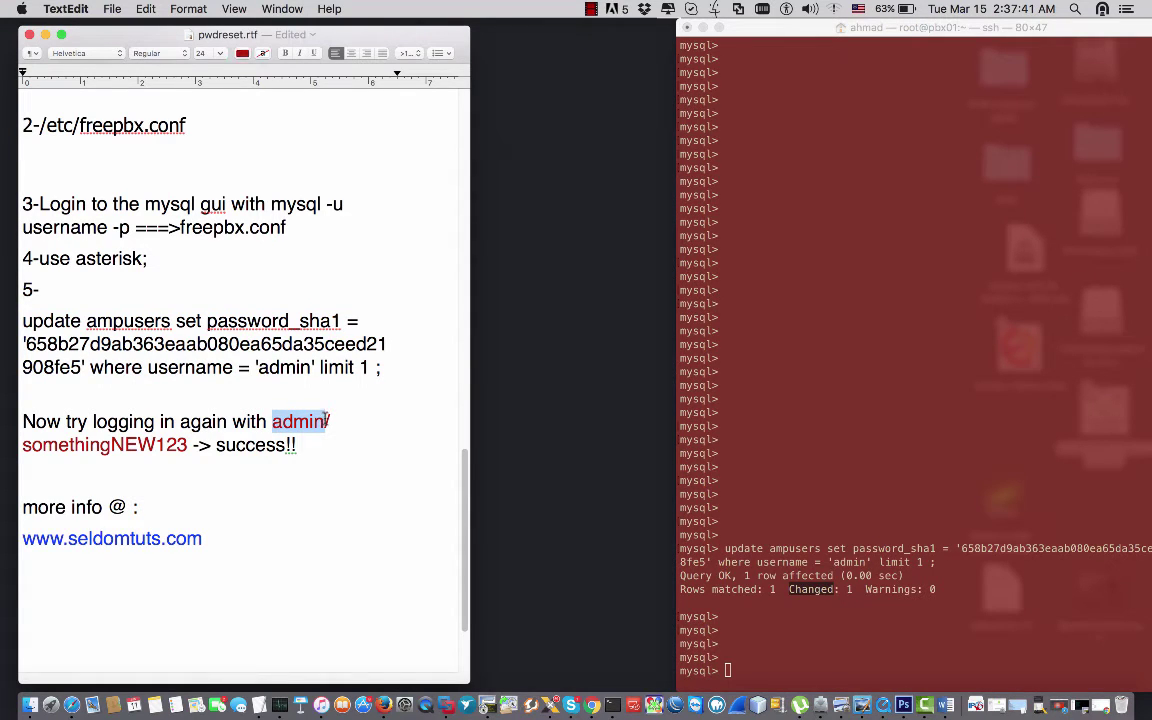
left_click_drag(188, 444, 23, 445)
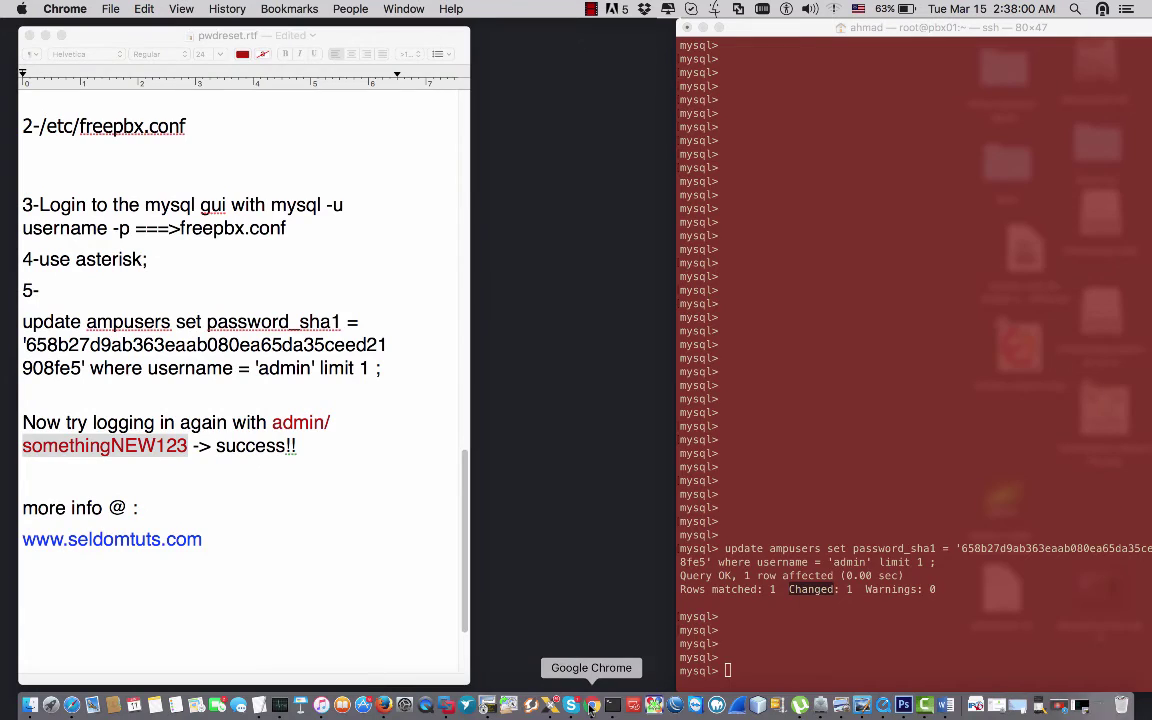
- Enter admin as the FreePBX login username and select the new password in the notes
left_click(592, 705)
left_click(485, 362)
type("ad")
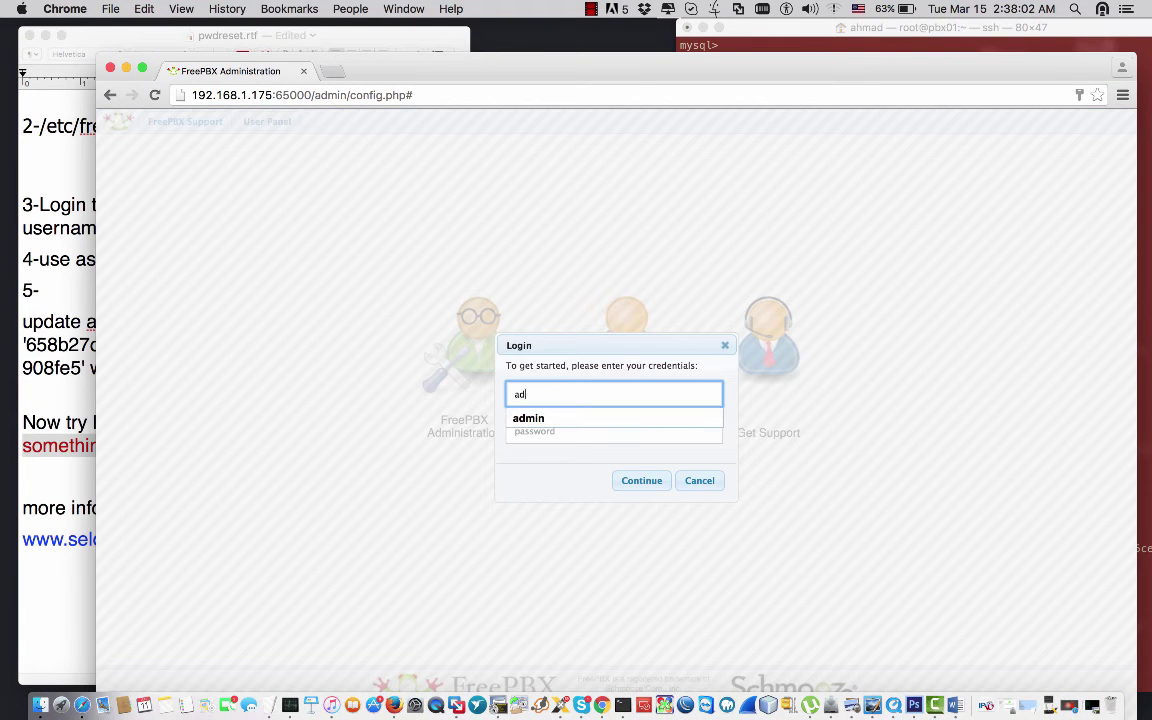
type("min")
left_click(77, 458)
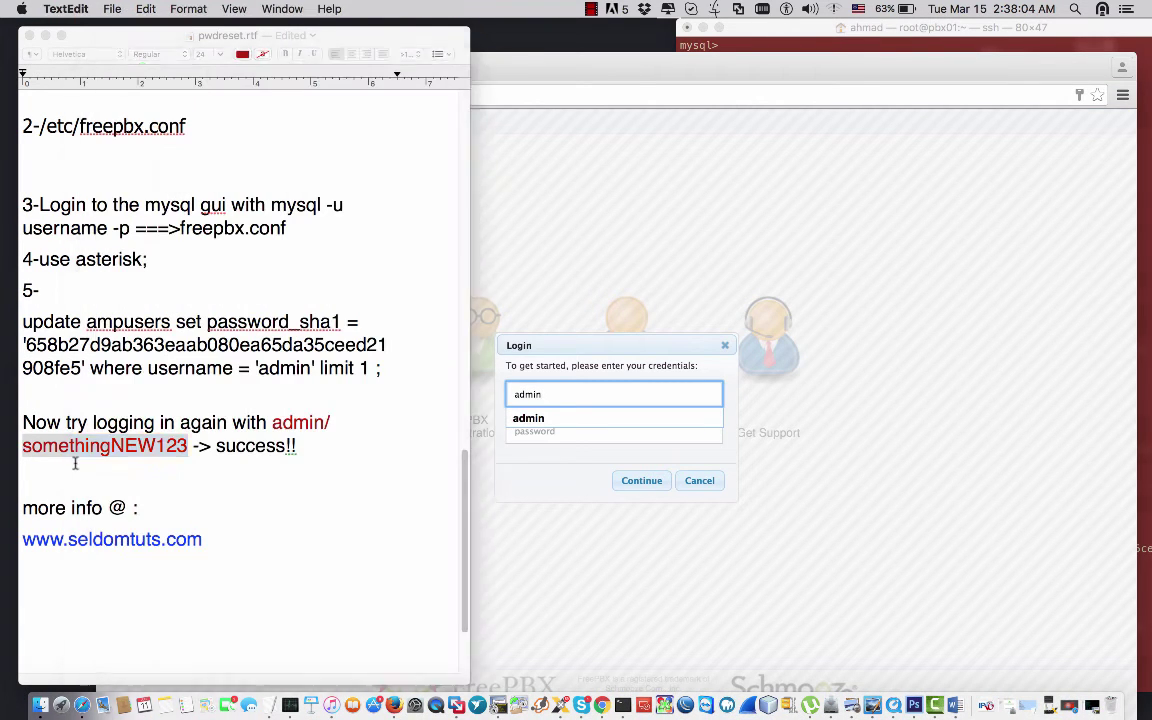
left_click(167, 445)
left_click_drag(187, 447, 22, 446)
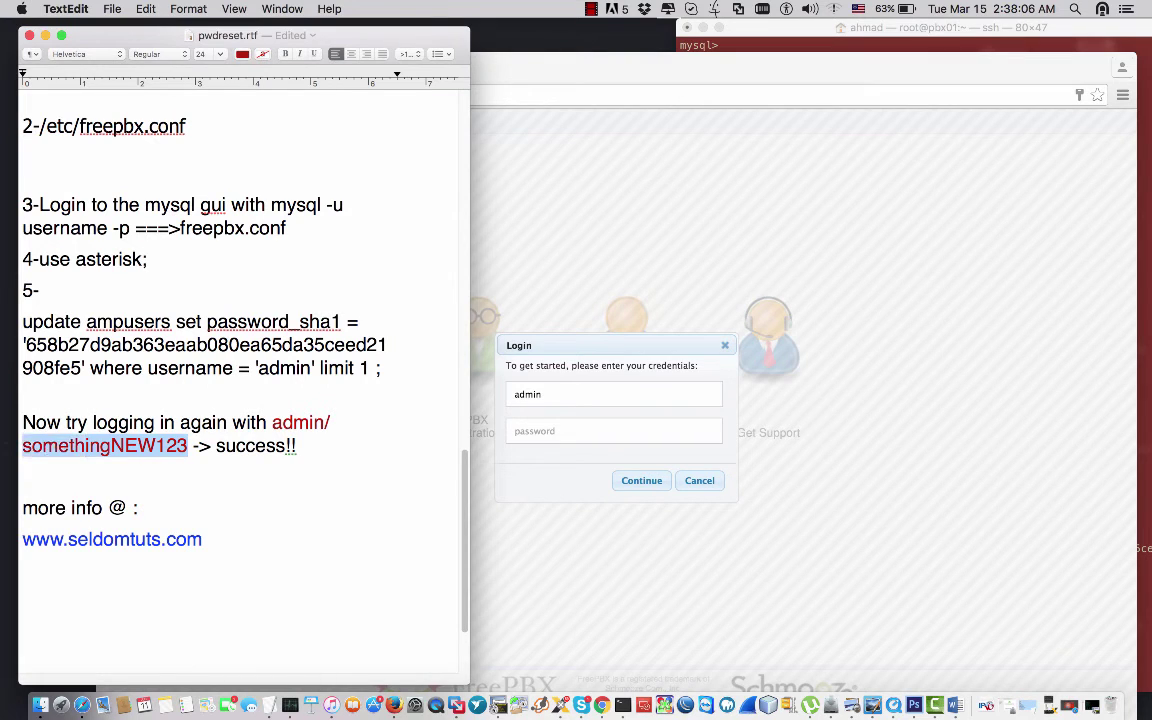
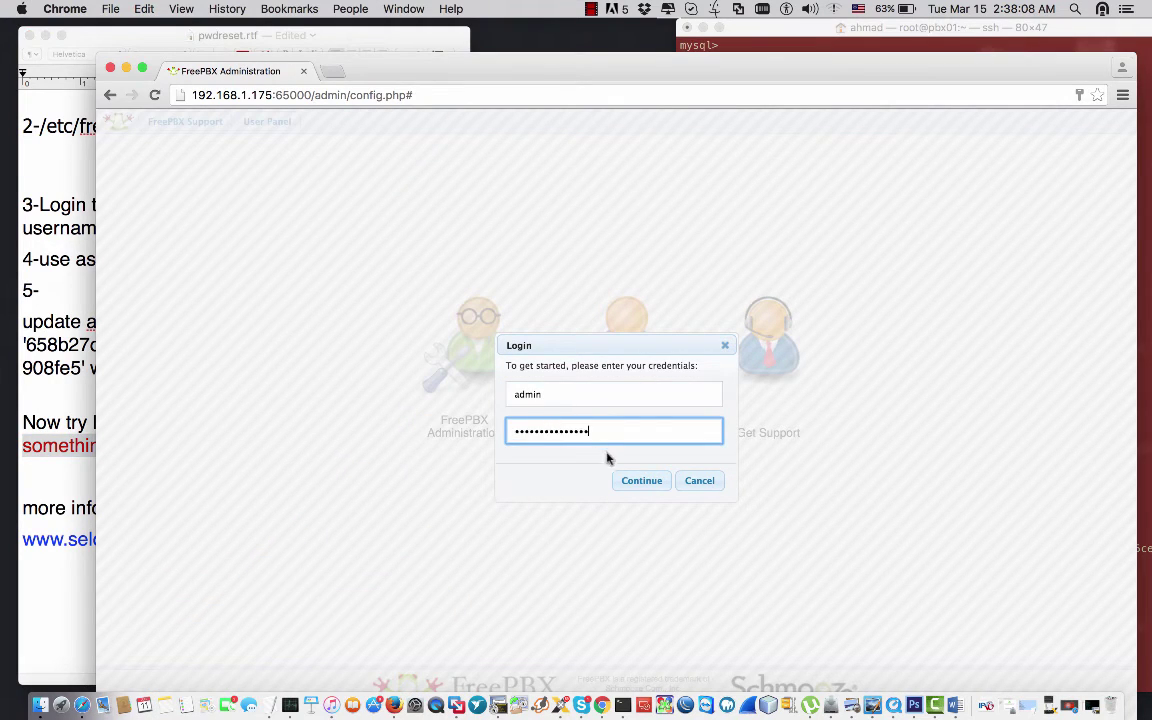
- Log in as admin with the new password to reach the System Status dashboard
left_click(638, 481)
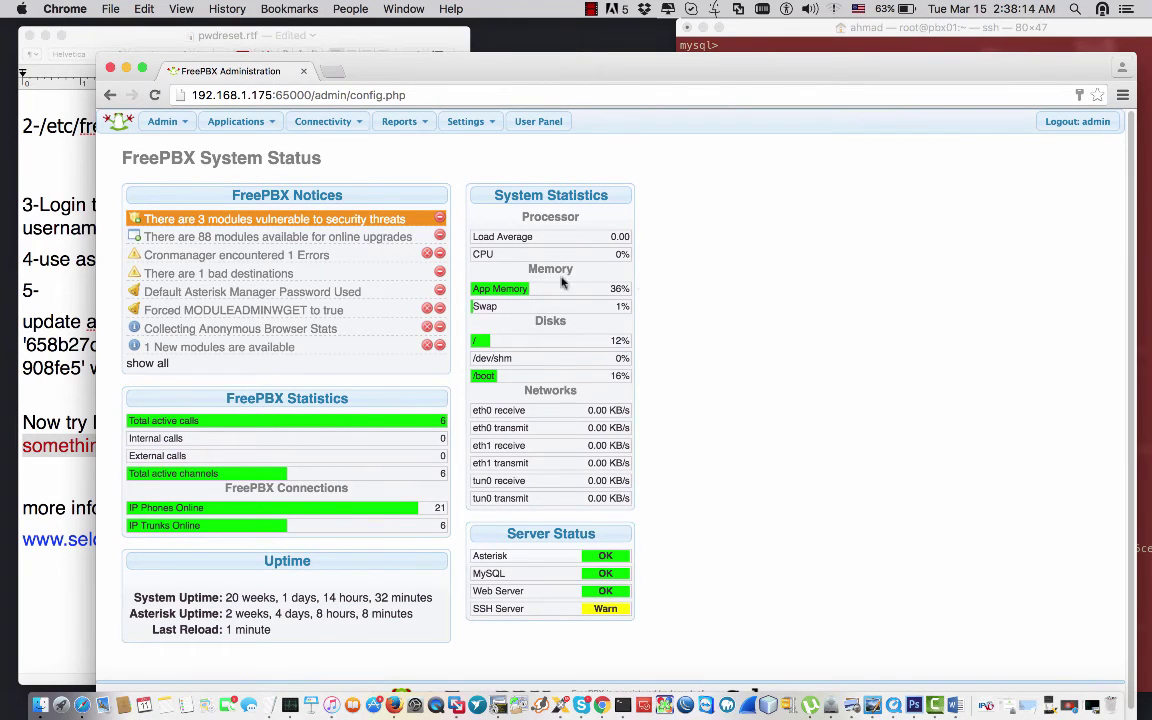
- Replace the admin user's password under Admin > Administrators, submit the change, and apply the config
left_click(176, 126)
left_click(175, 141)
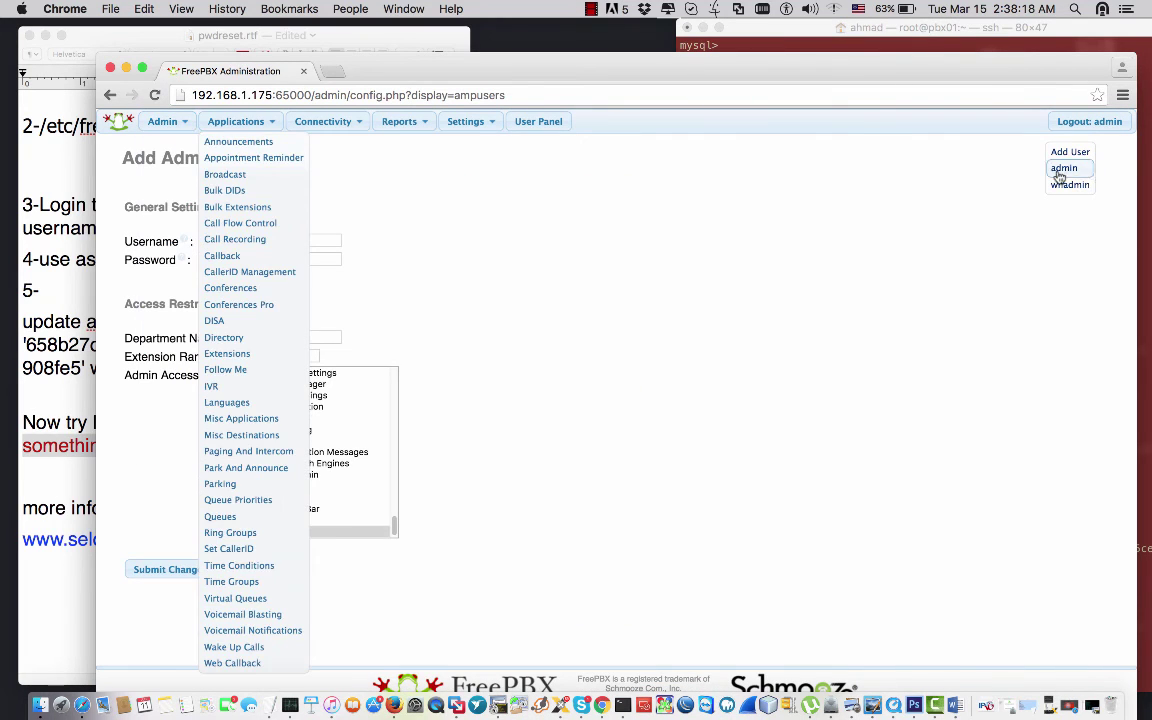
left_click(1064, 168)
double_click(286, 284)
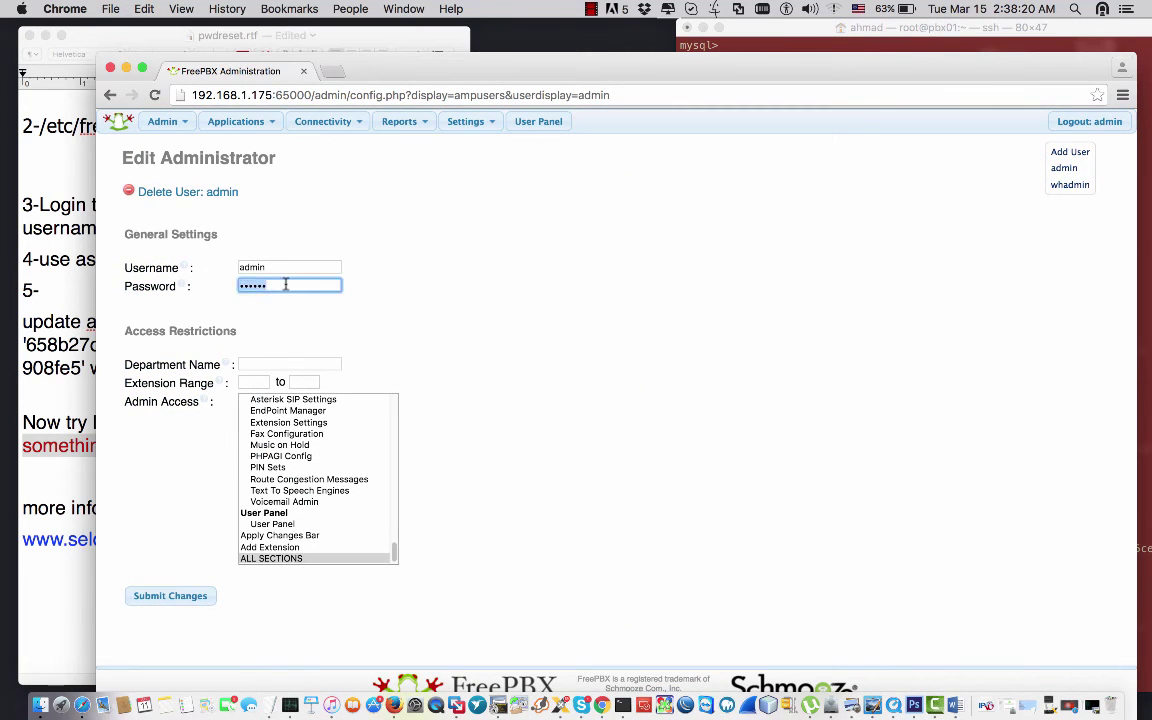
key("BackSpace")
left_click(172, 598)
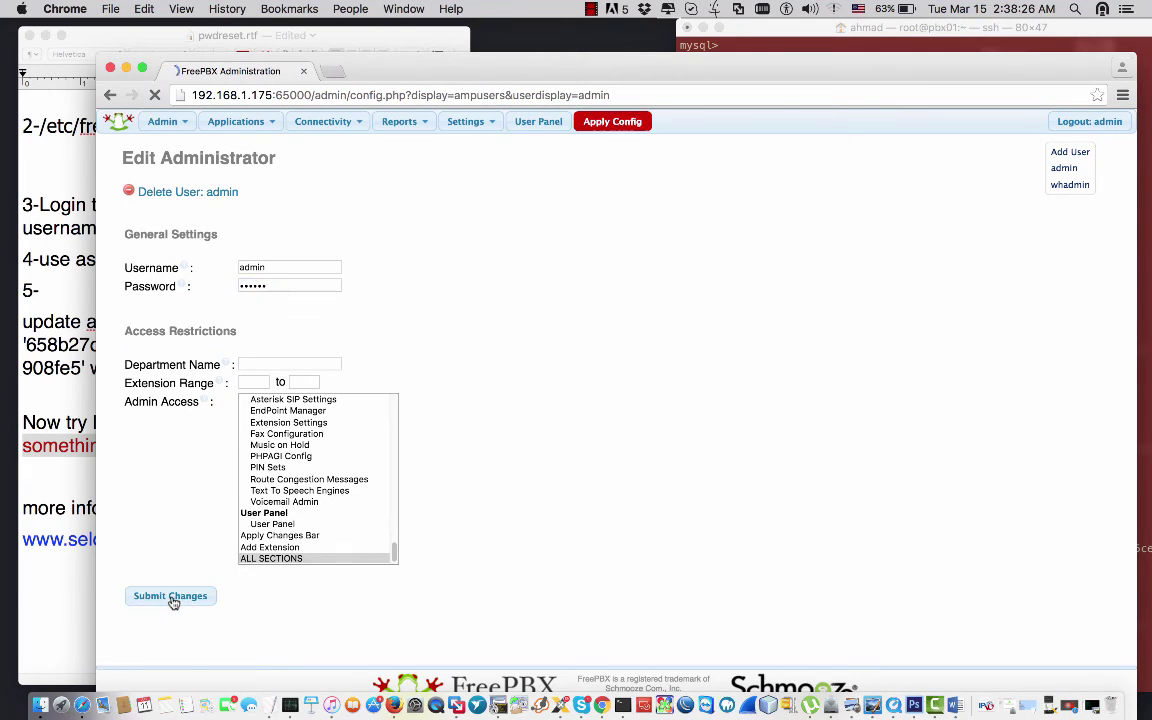
left_click(623, 124)
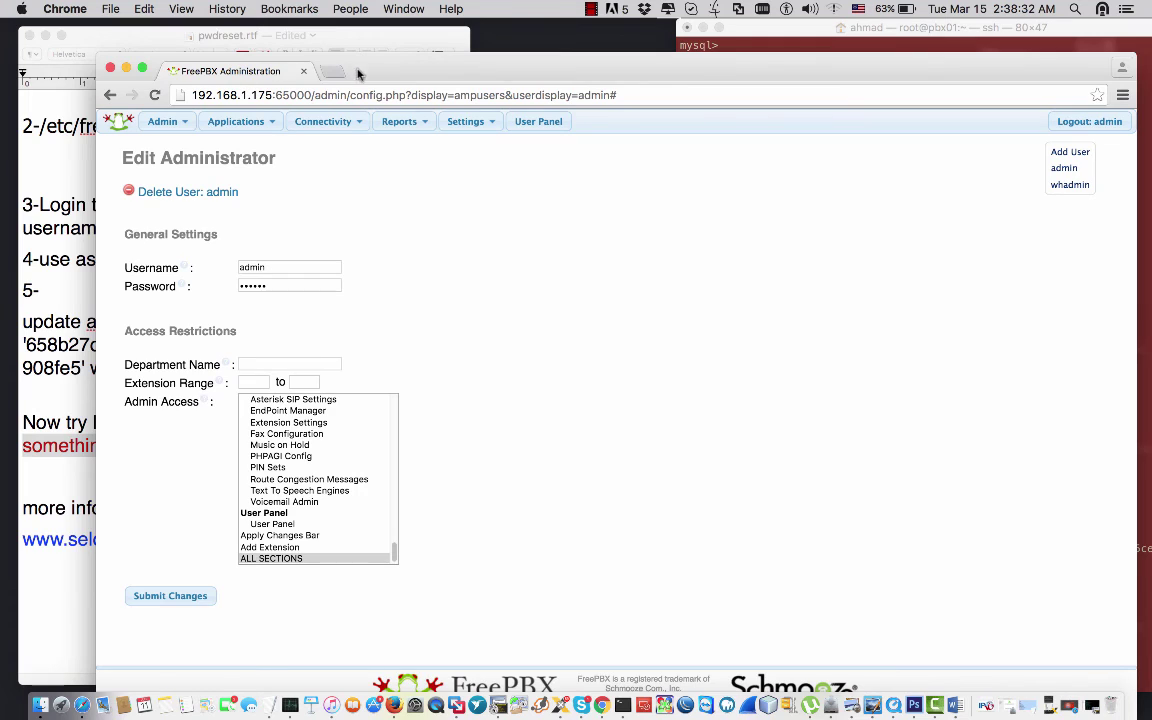
- Minimize the FreePBX Chrome window and bring the pwdreset.rtf notes to the front
left_click_drag(365, 75, 306, 58)
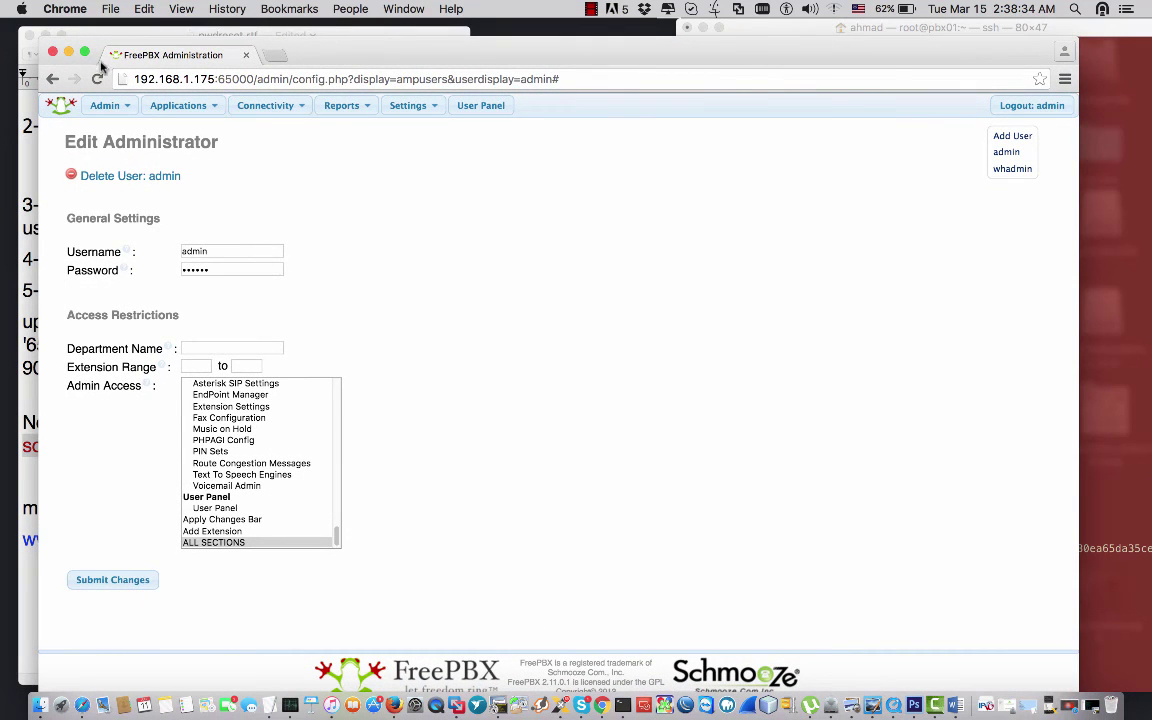
left_click(68, 52)
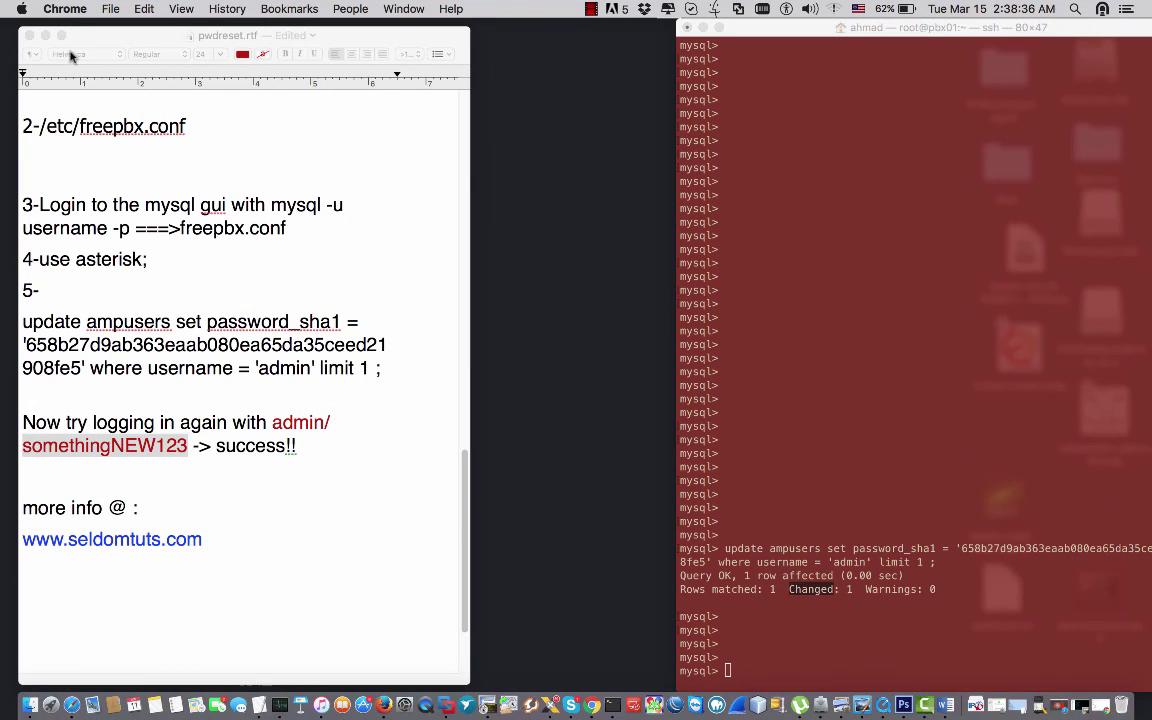
left_click(100, 40)
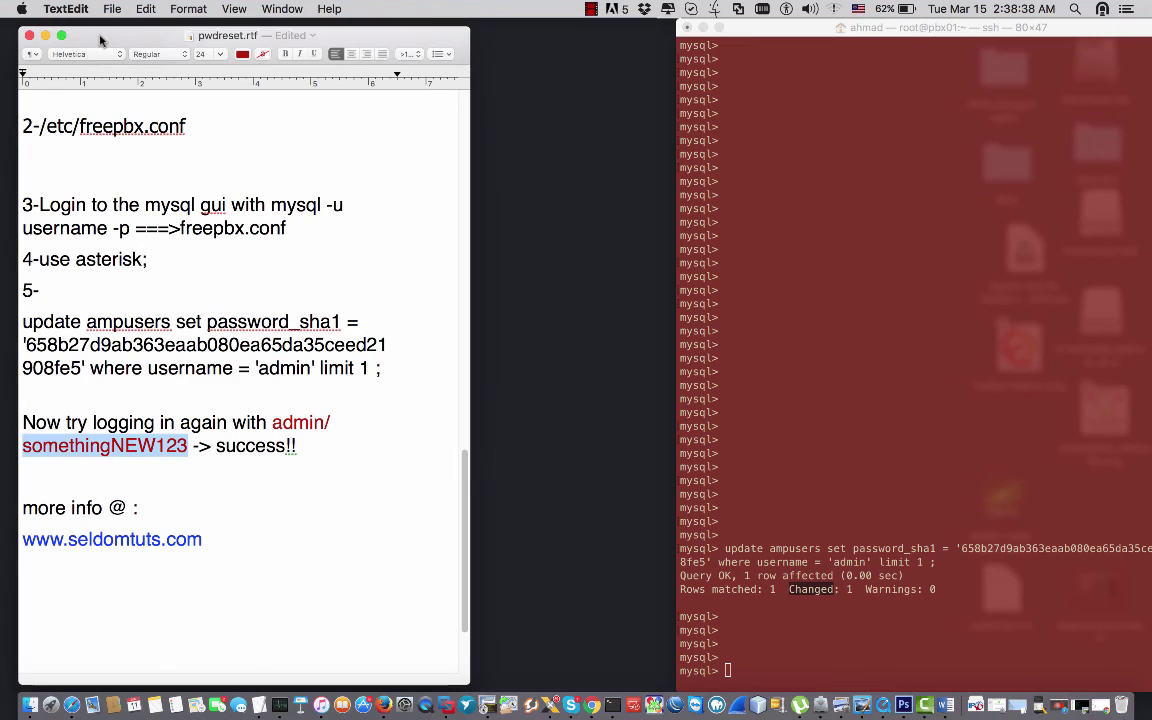
left_click_drag(100, 40, 97, 37)
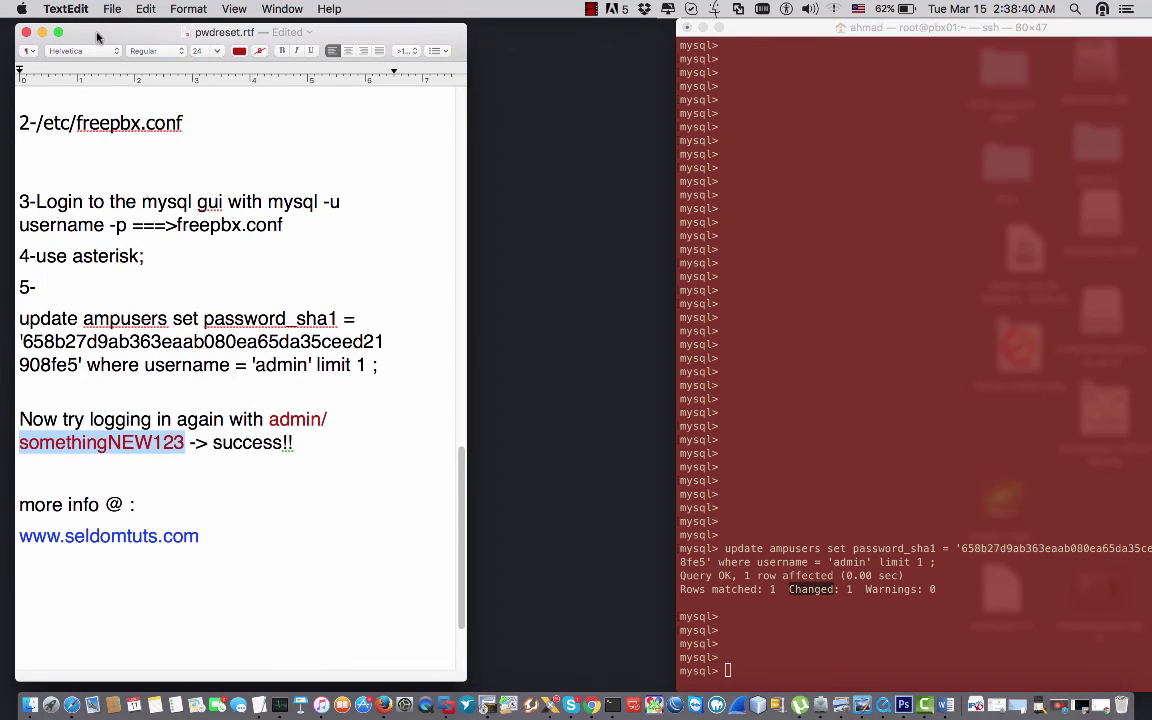
left_click(137, 342)
left_click(211, 536)
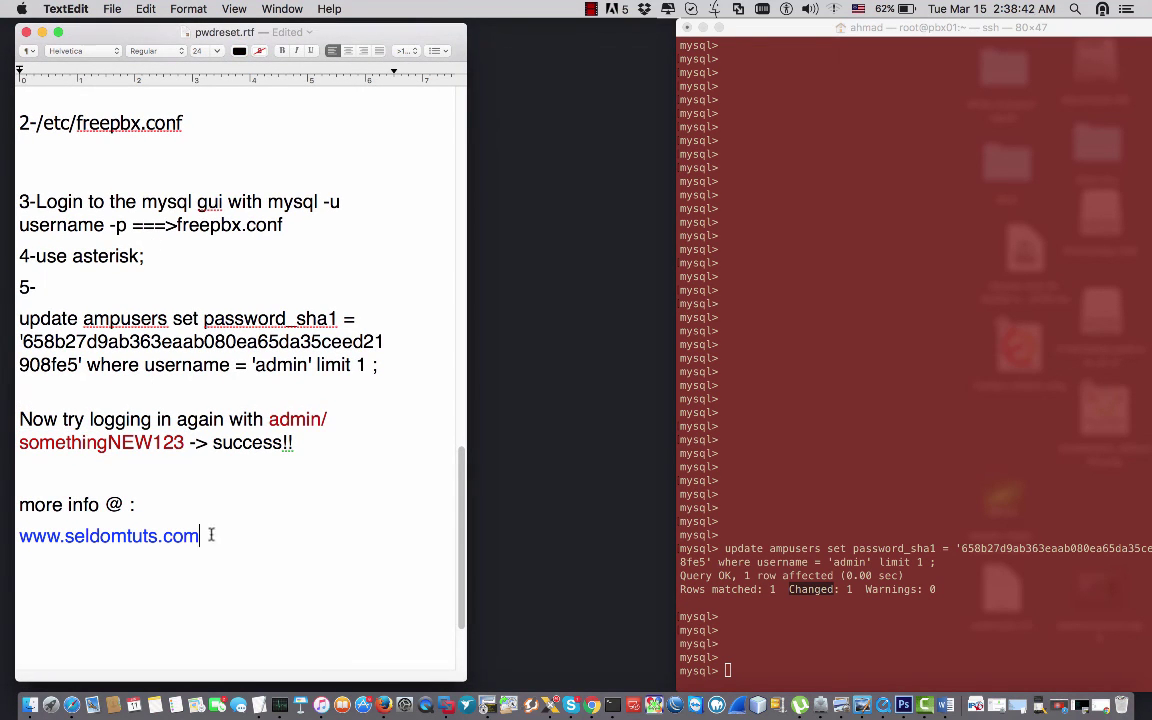
left_click_drag(211, 536, 18, 535)
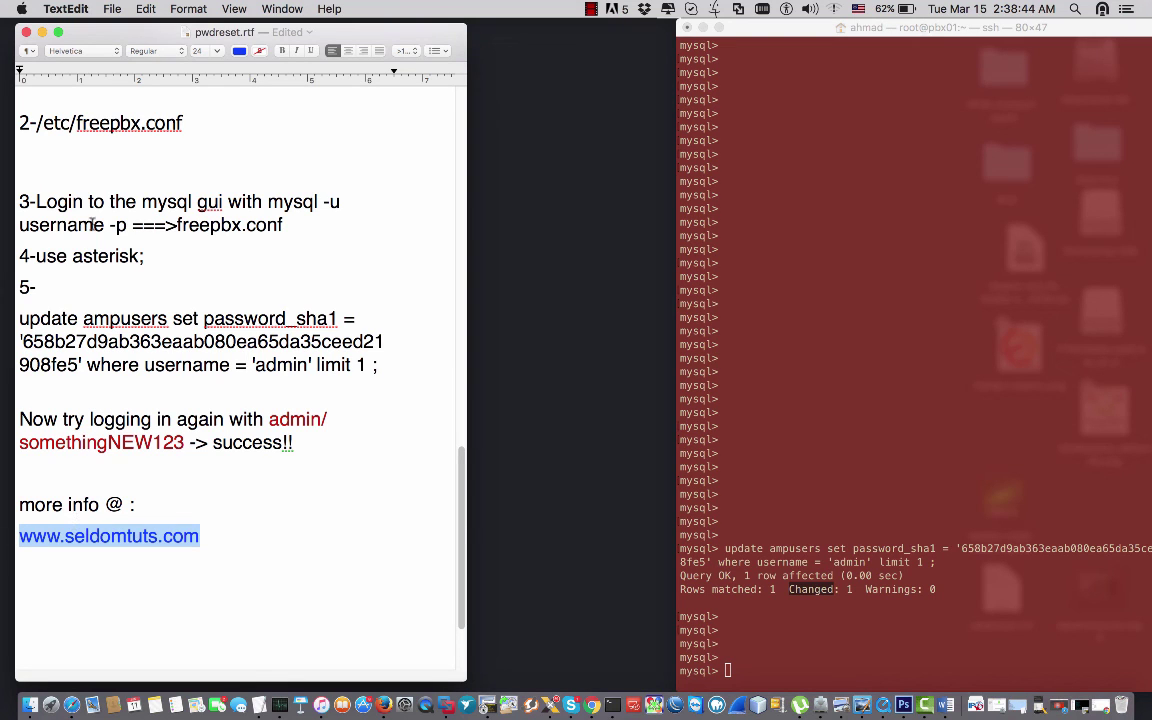
left_click(42, 33)
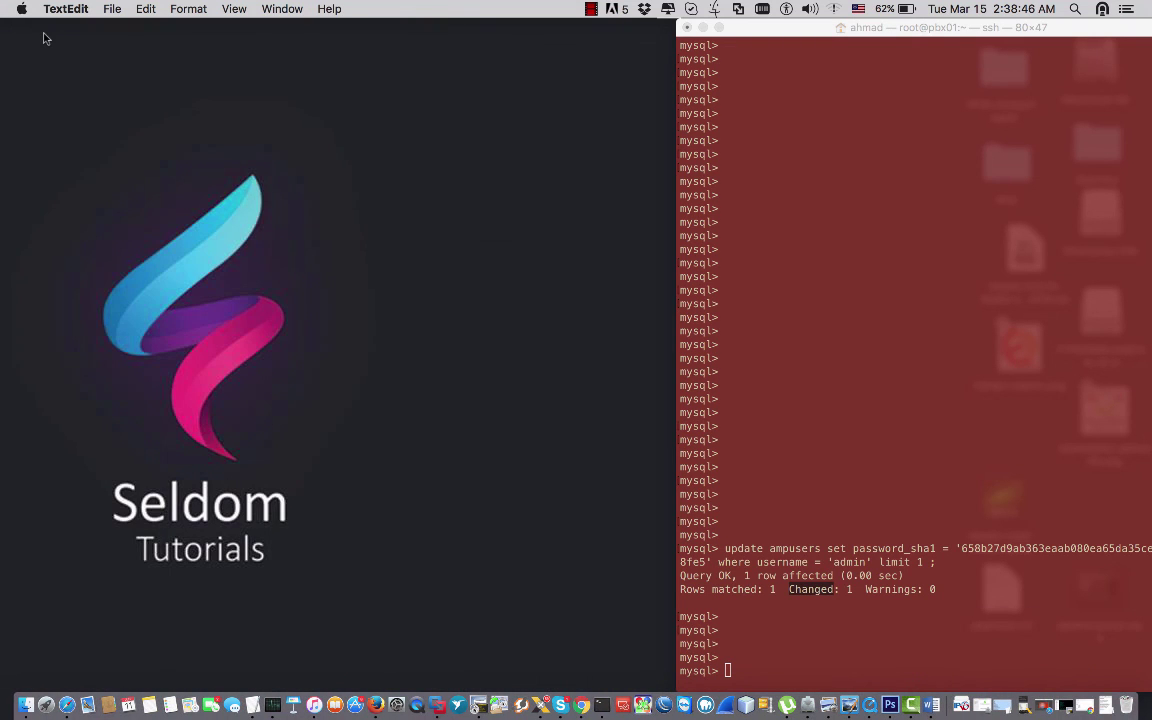